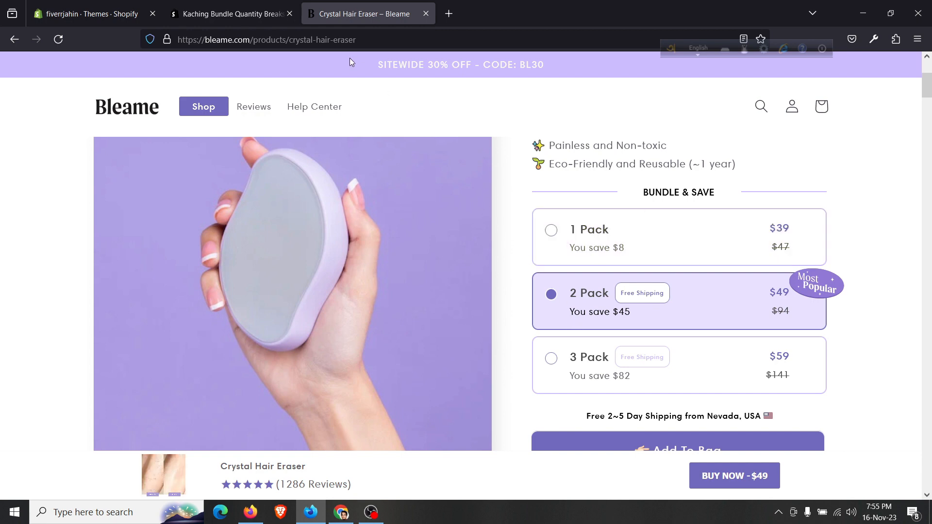
Switch to the Kaching Bundle Quantity Breaks app listing, dismiss the store picker, and review the app's description and pricing plans
left_click(244, 5)
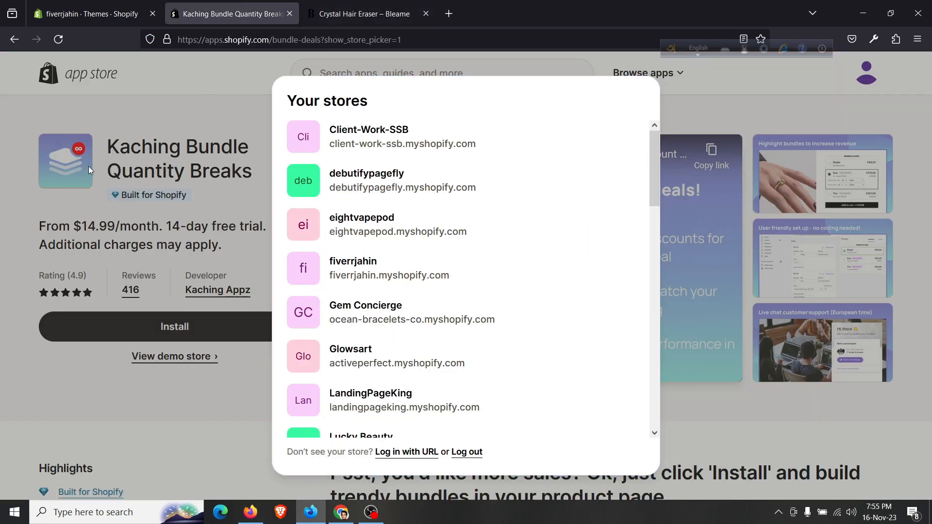
left_click(292, 37)
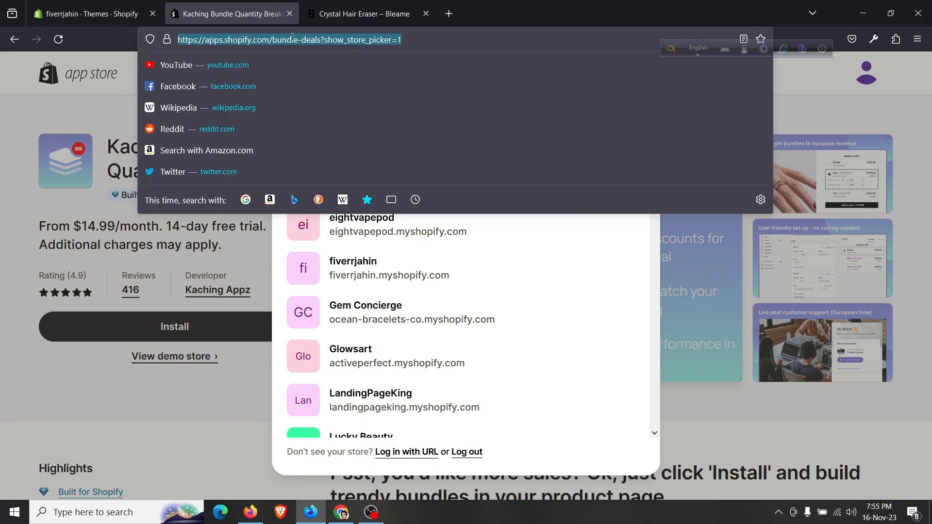
left_click(196, 210)
scroll(202, 224, "down", 5)
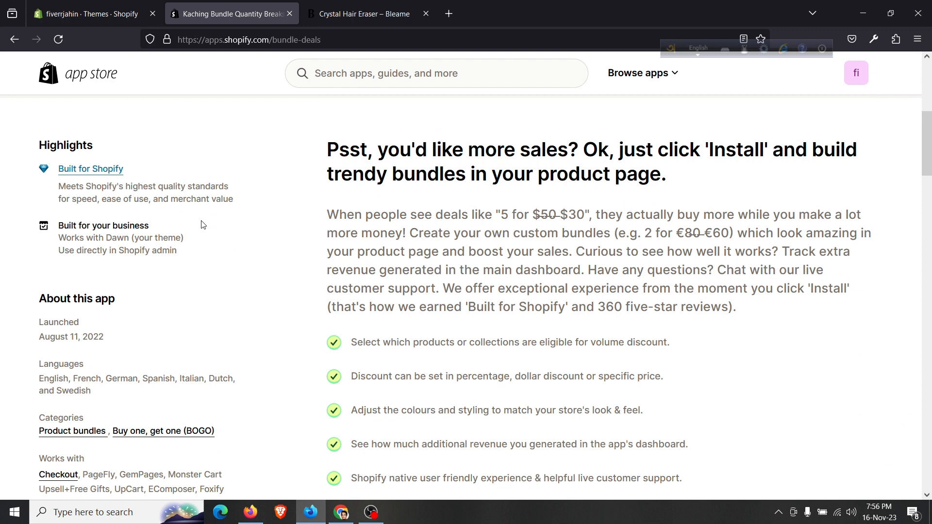
scroll(202, 224, "down", 9)
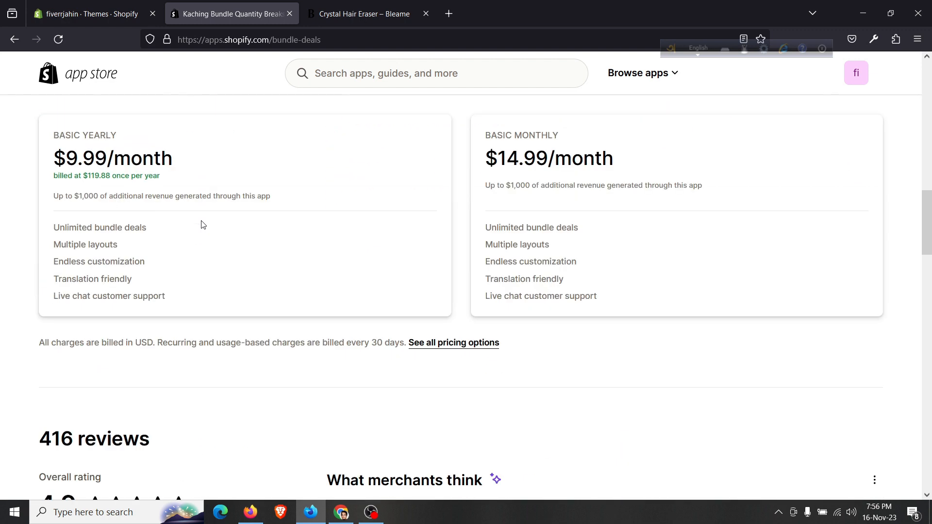
scroll(202, 225, "up", 14)
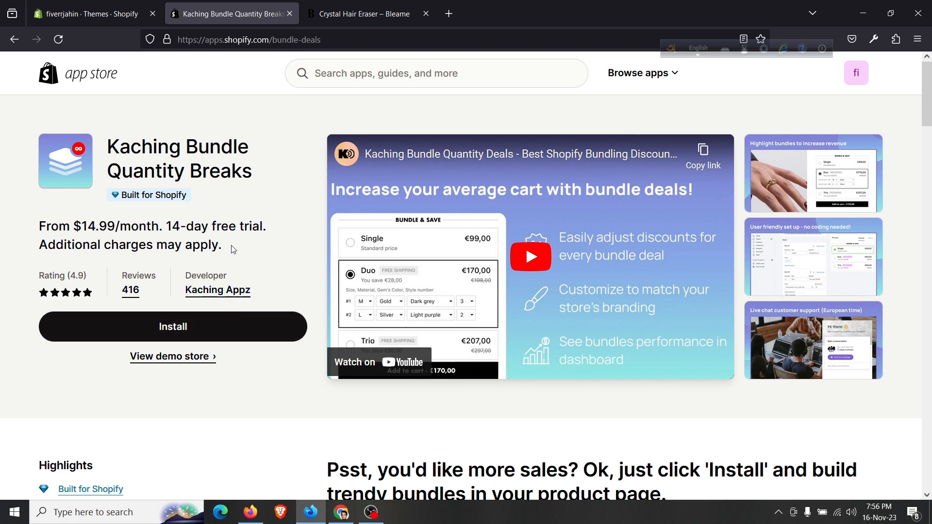
Install the Kaching Bundle Quantity Breaks app on the store and approve its requested access
left_click(254, 327)
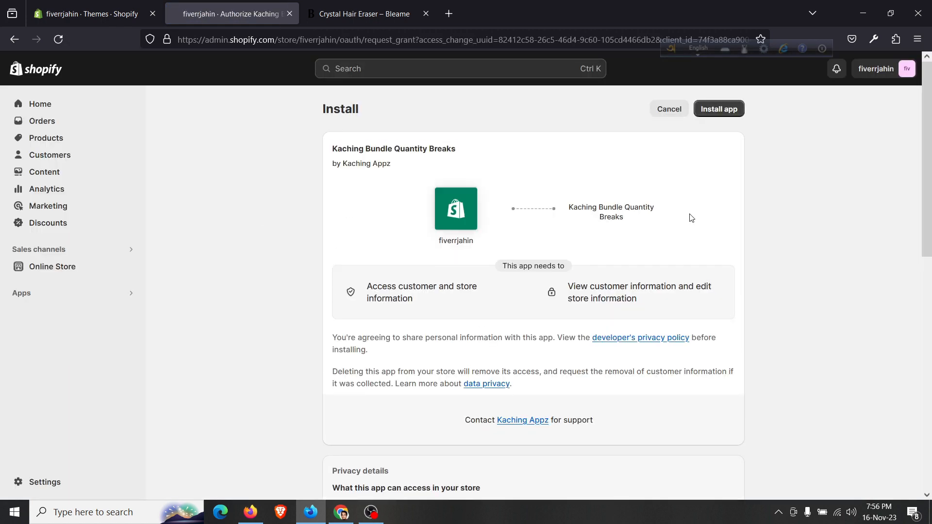
left_click(730, 105)
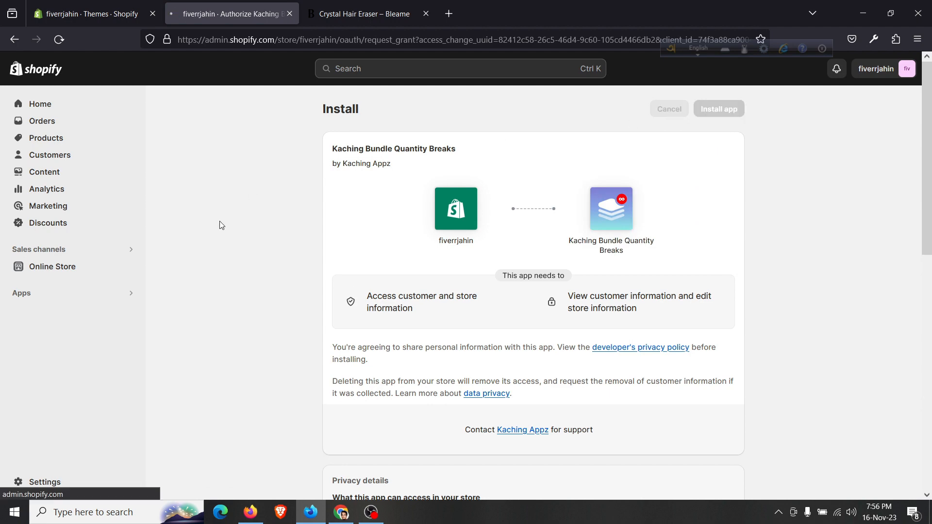
scroll(219, 222, "down", 10)
scroll(220, 223, "up", 7)
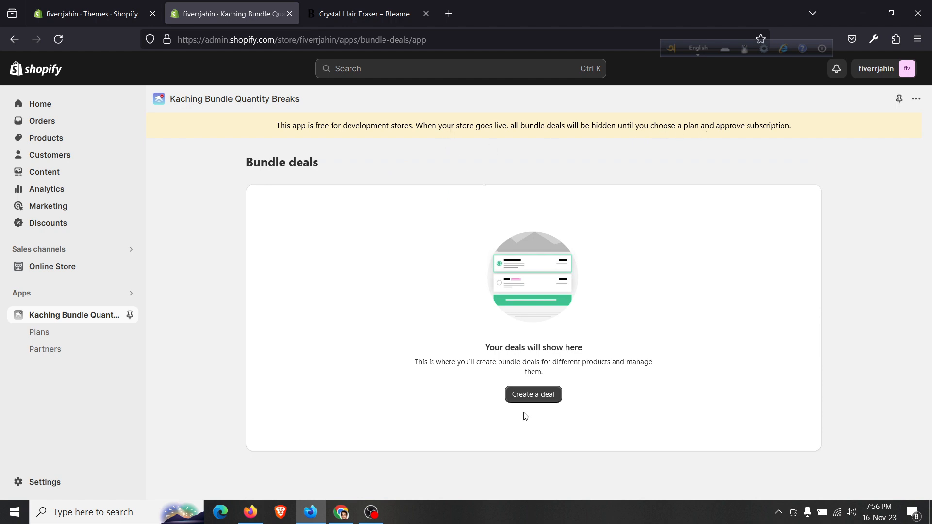
Create a new bundle deal and name its block Zleame
left_click(531, 394)
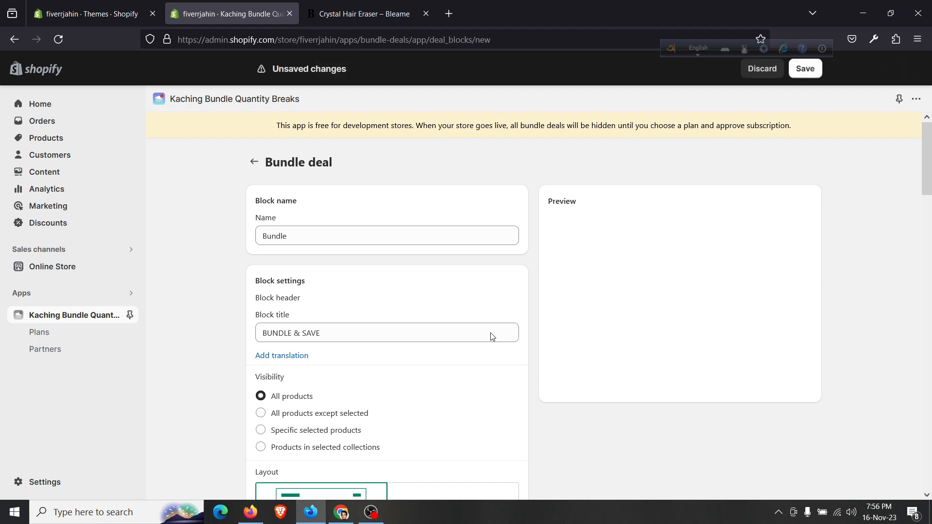
left_click(403, 236)
left_click(427, 287)
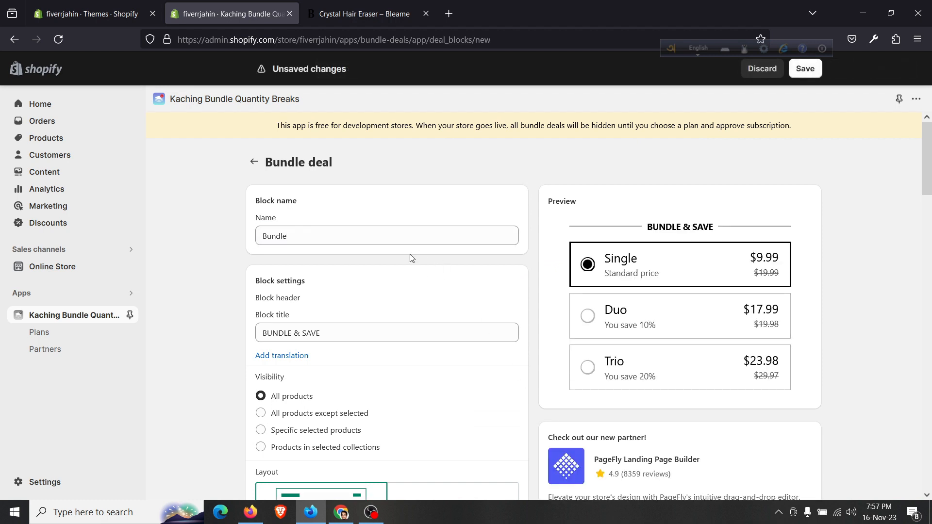
left_click(409, 245)
key("ctrl+a")
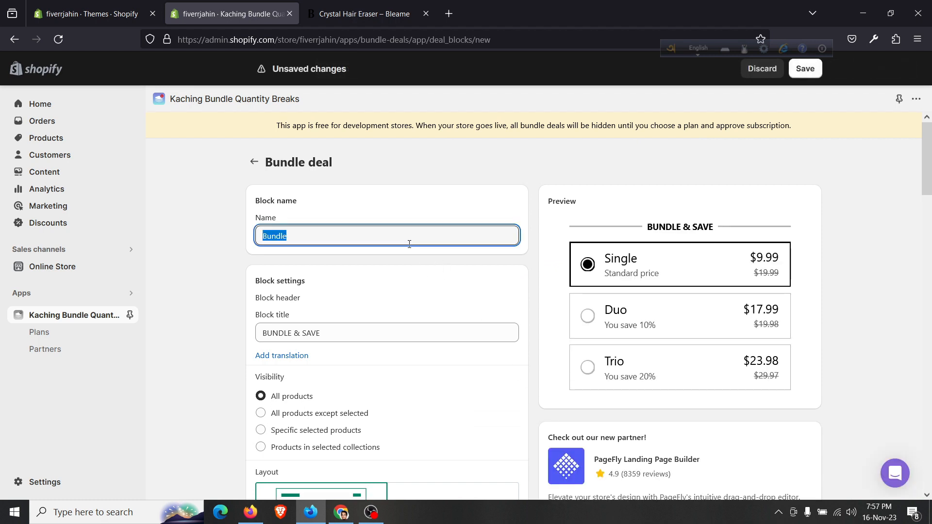
type("Z;")
Open the store's product list separately, view the Zleame Hair Eraser storefront page, and return to the bundle deal
right_click(76, 136)
left_click(140, 145)
left_click(379, 5)
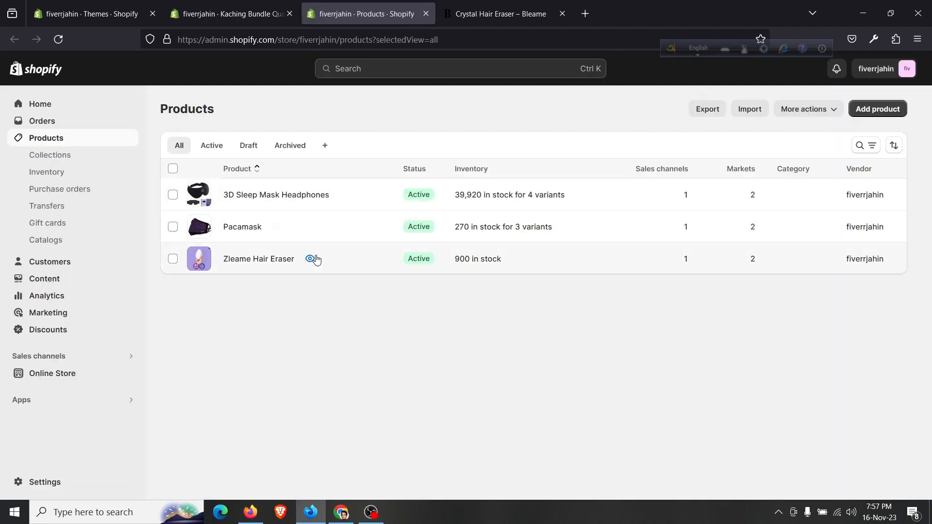
left_click(311, 259)
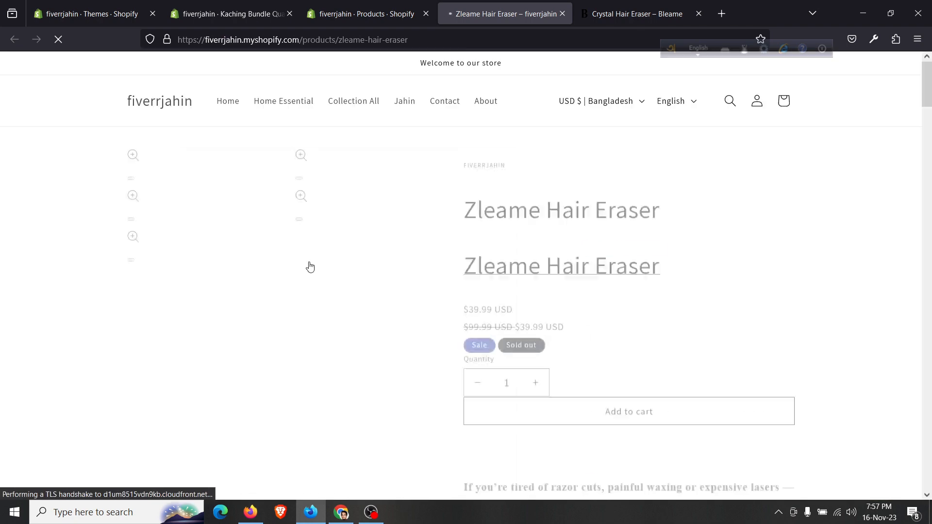
scroll(588, 169, "down", 5)
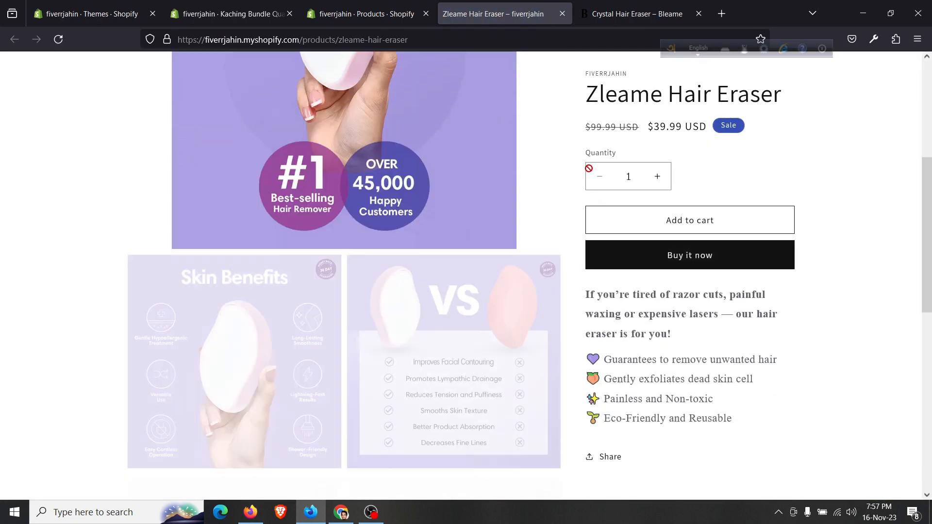
scroll(588, 169, "up", 8)
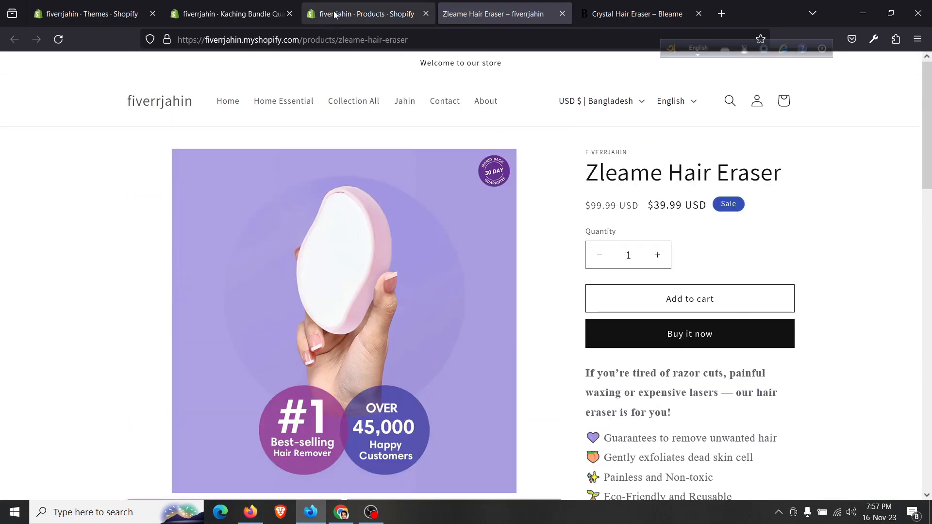
left_click(335, 14)
left_click(253, 5)
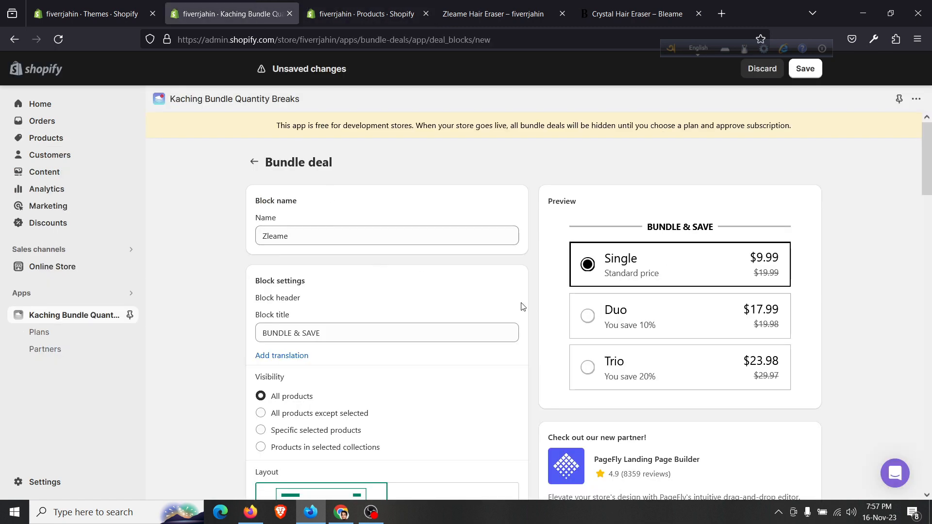
Rearrange the browser tabs so the Bleame Crystal Hair Eraser reference page sits beside the bundle deal editor
scroll(436, 306, "down", 1)
left_click(366, 269)
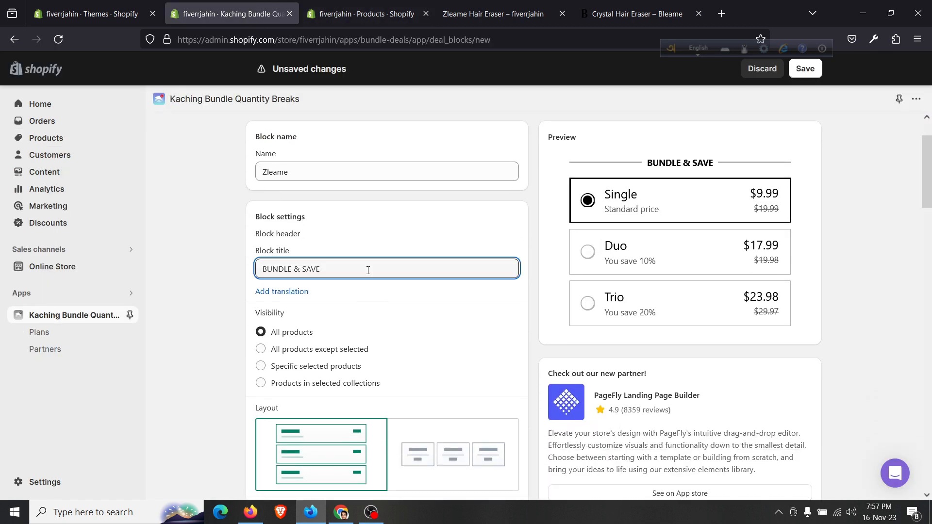
left_click(493, 14)
left_click_drag(636, 13, 368, 9)
left_click(228, 14)
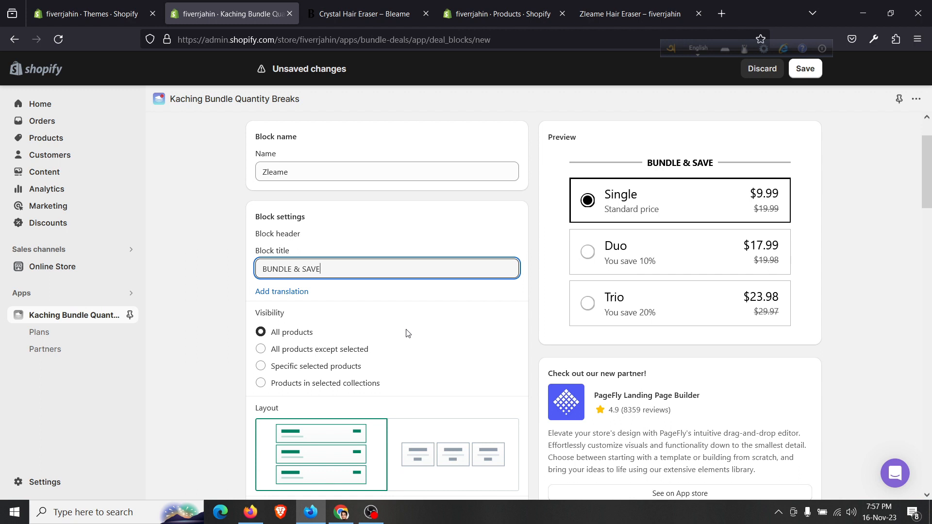
Limit the bundle's visibility to the specific product Zleame Hair Eraser, try the side-by-side layout, and restore the stacked layout
scroll(323, 301, "down", 3)
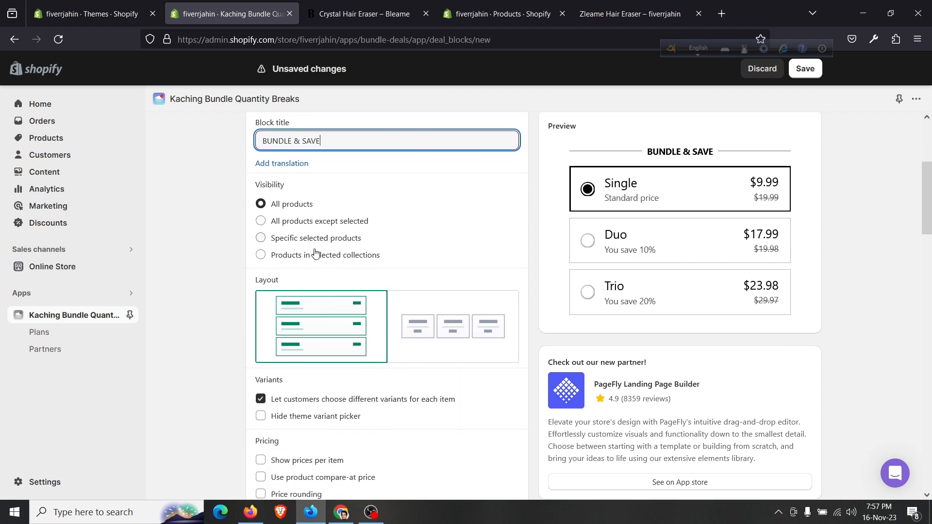
left_click(311, 238)
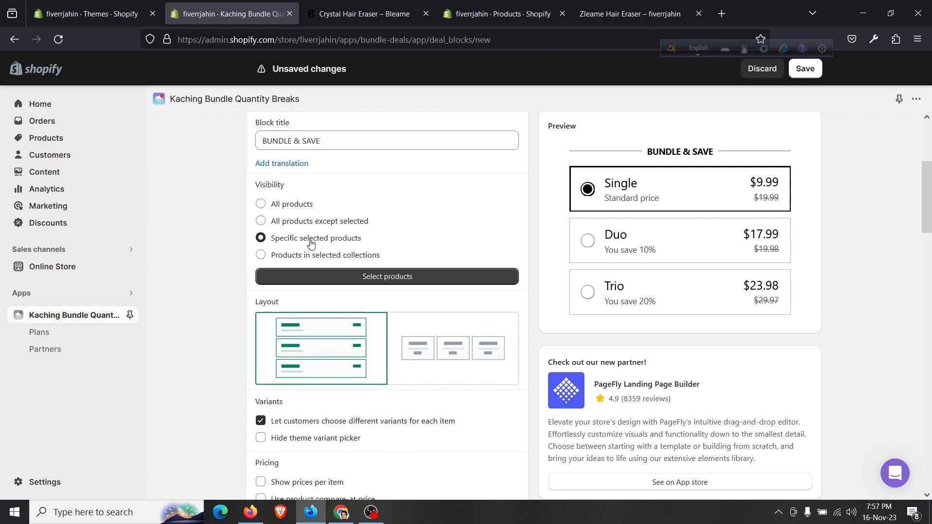
left_click(332, 275)
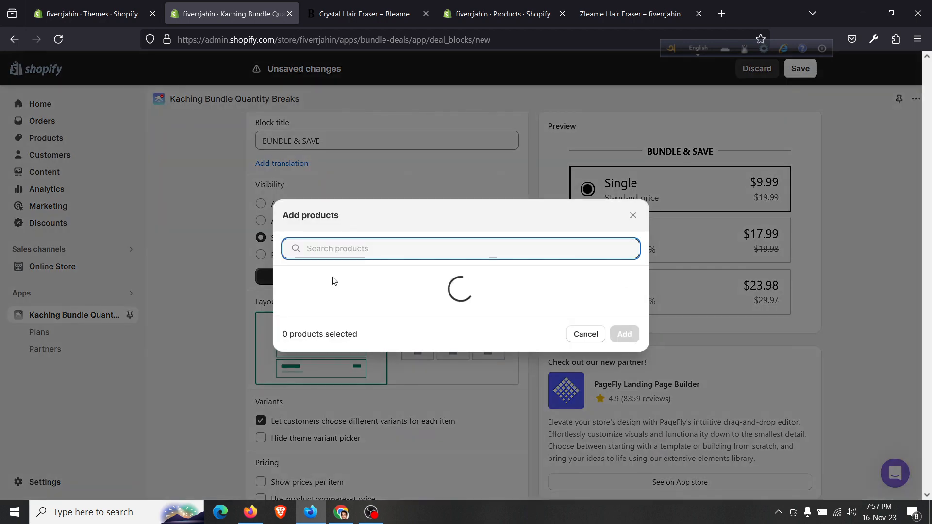
left_click(347, 229)
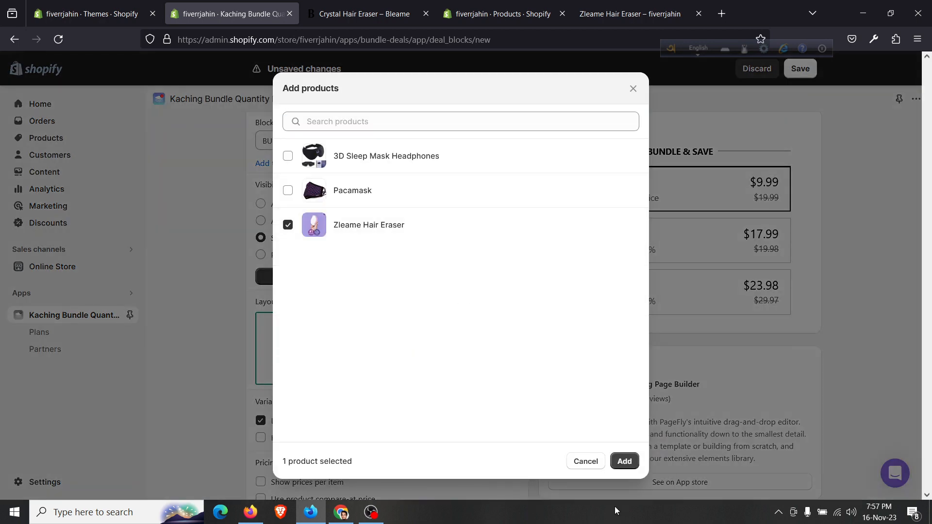
left_click(625, 462)
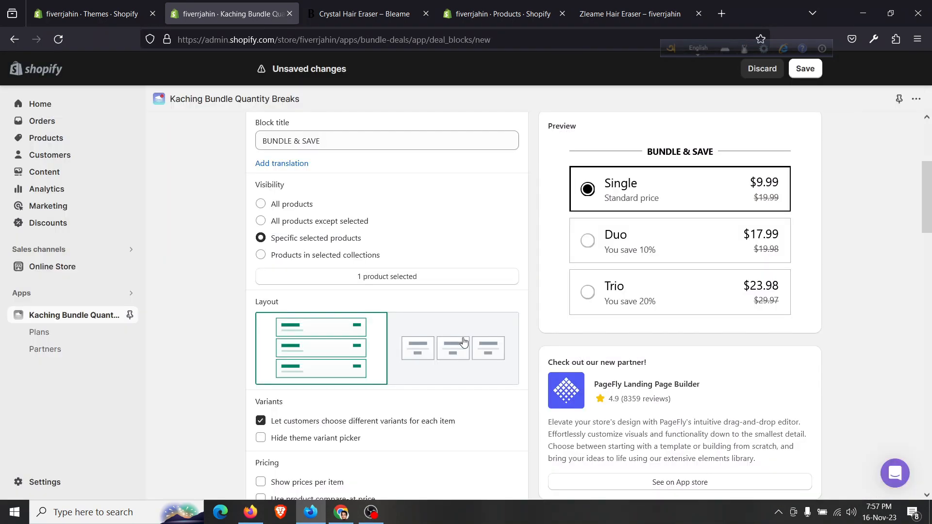
left_click(485, 355)
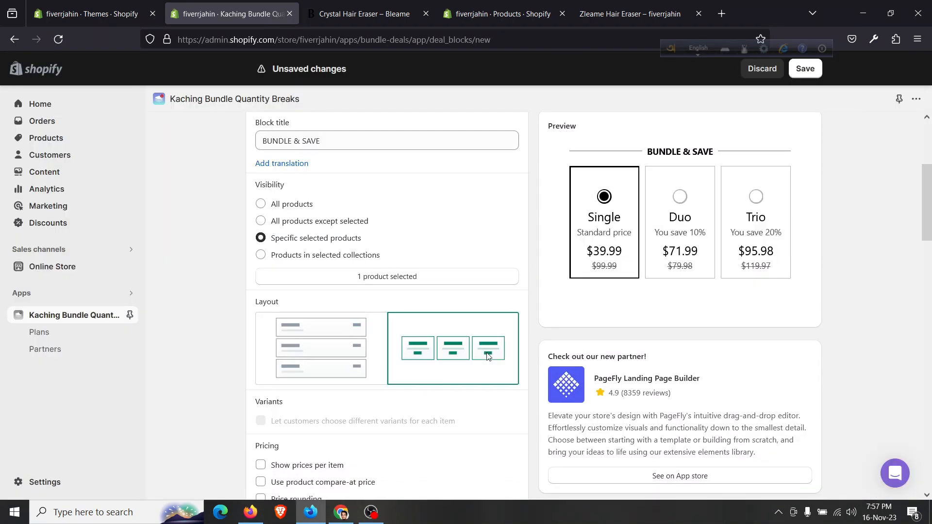
left_click(322, 339)
Compare the Bar #1 deal settings with the Bleame pack offers and examine Bar #2's subtitle, discount and price type options
scroll(322, 339, "down", 8)
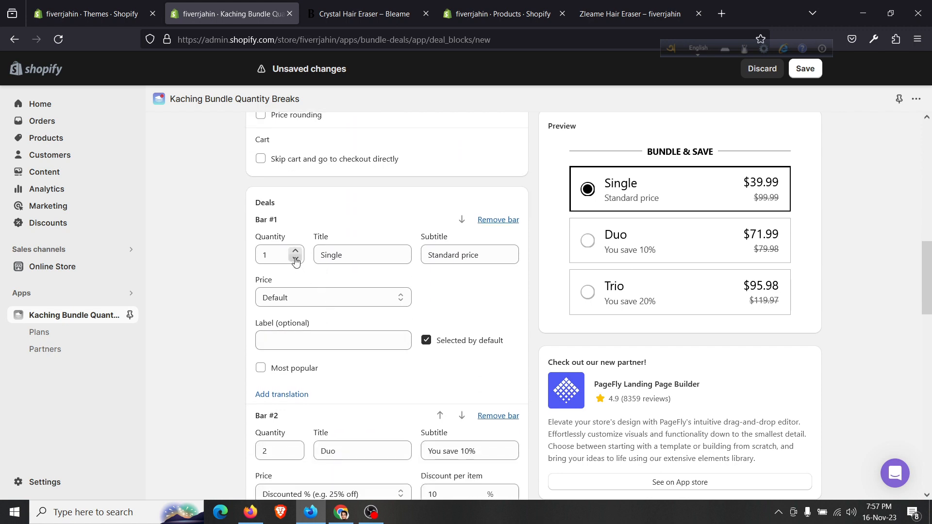
left_click(478, 259)
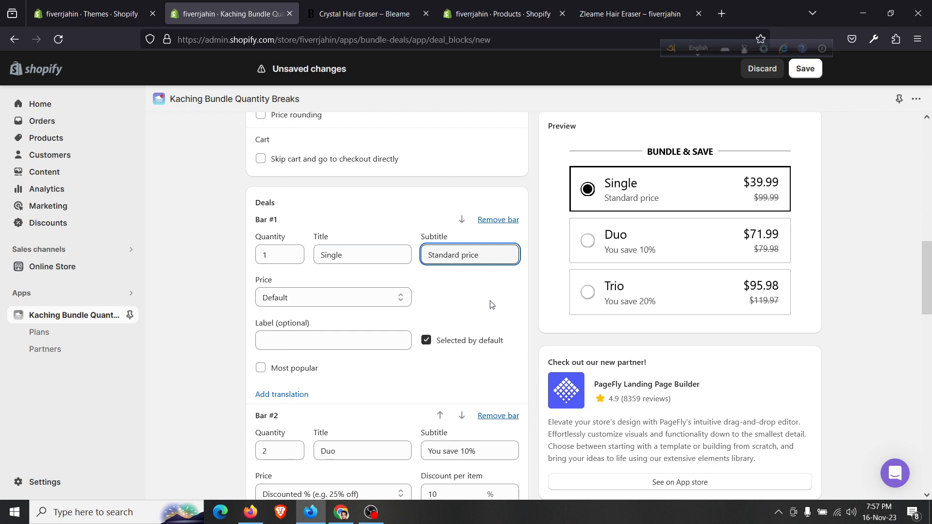
left_click(379, 5)
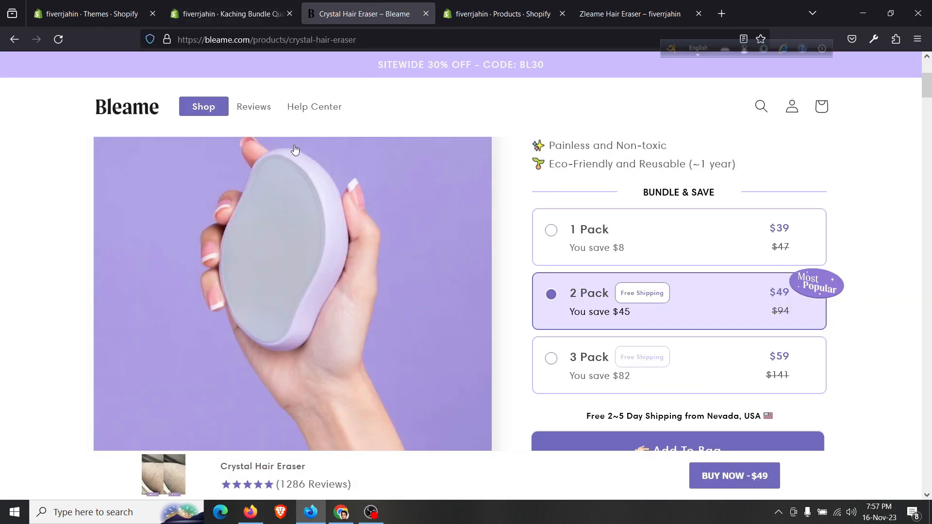
key("ctrl+shift+Tab")
scroll(277, 309, "down", 3)
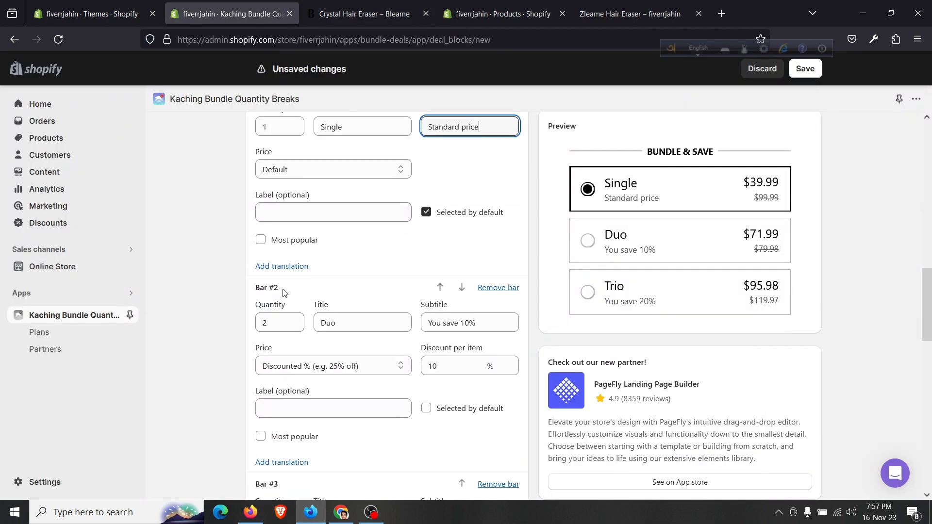
left_click(440, 329)
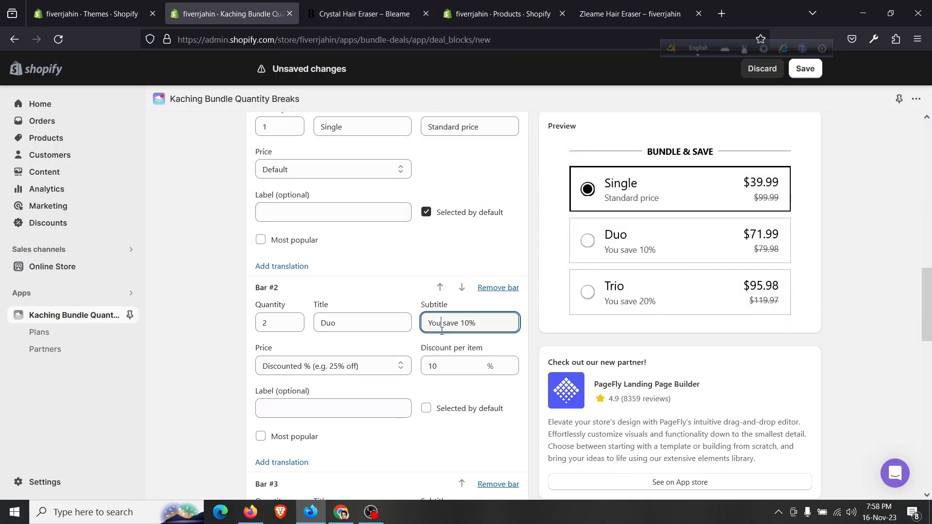
left_click(441, 368)
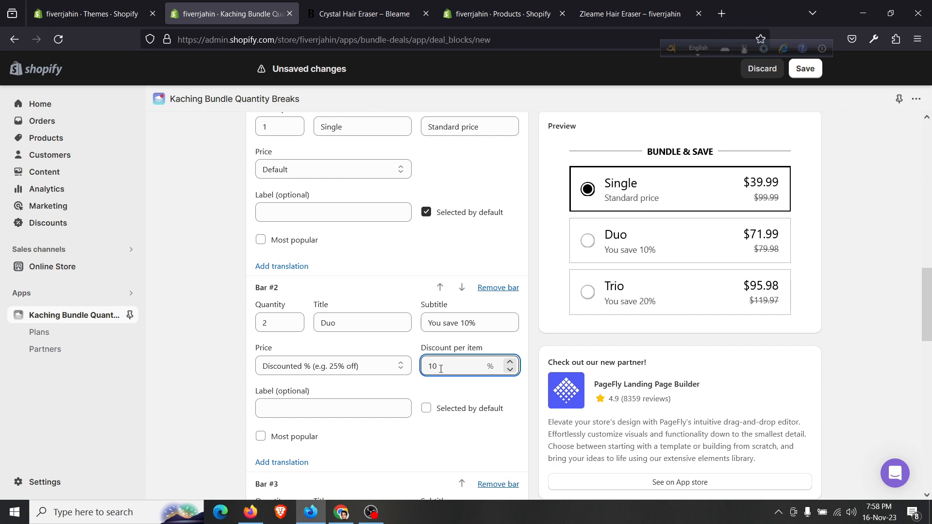
left_click(509, 362)
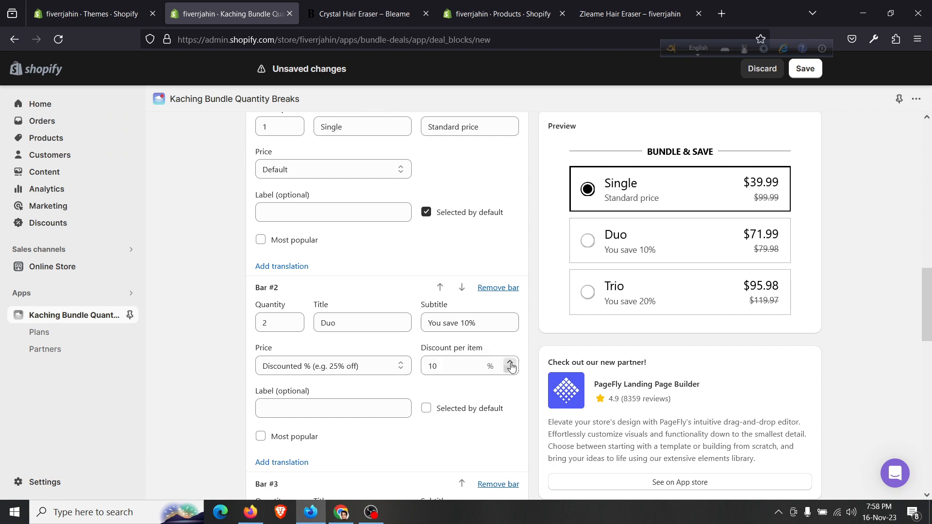
left_click(510, 369)
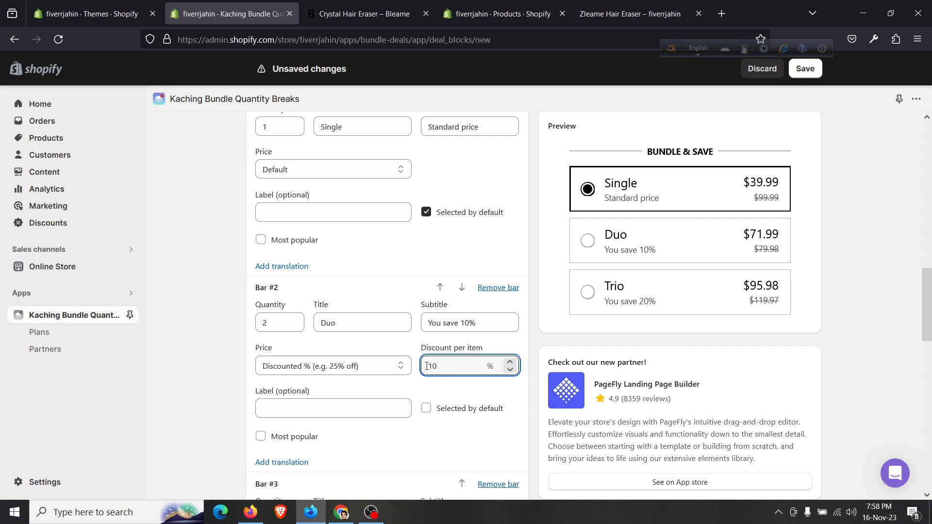
left_click(398, 368)
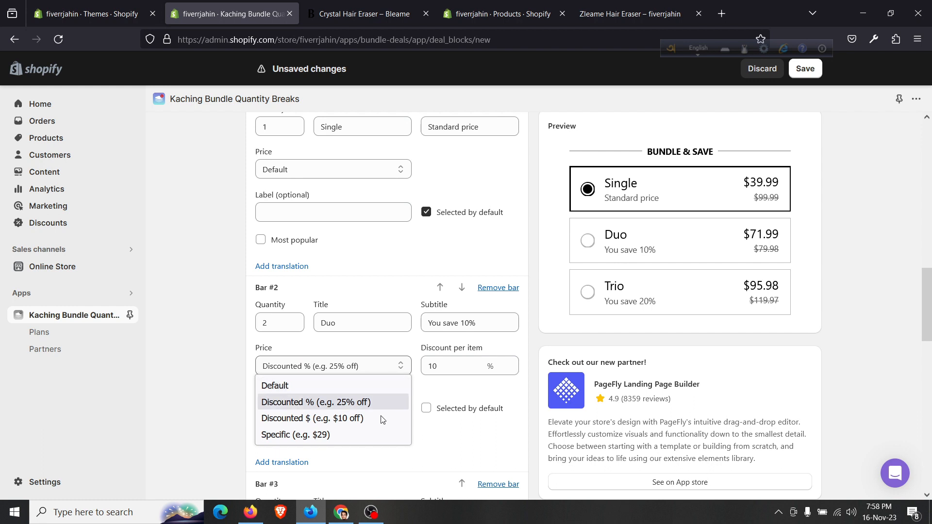
Copy the savings line "You save $45" from Bleame's 2 Pack offer and use it as Bar #2's subtitle
key("ctrl+Tab")
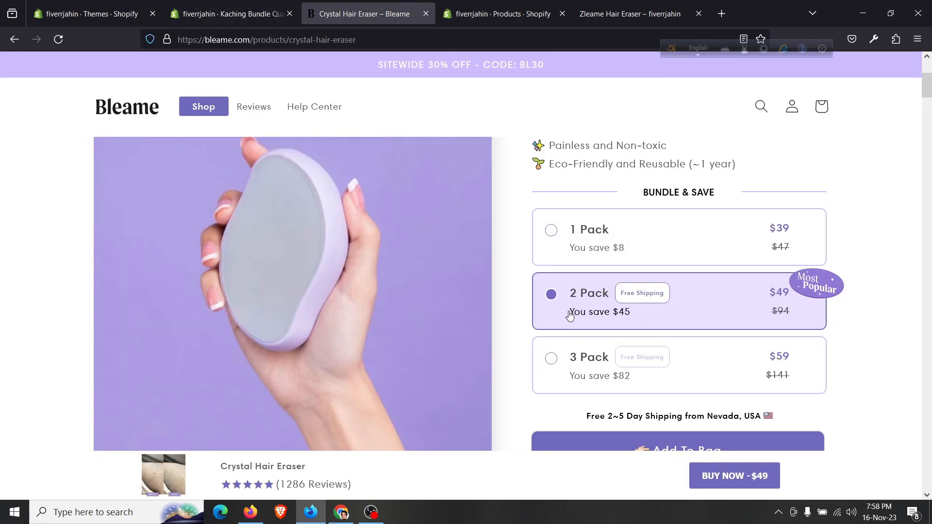
left_click_drag(569, 314, 639, 314)
right_click(608, 308)
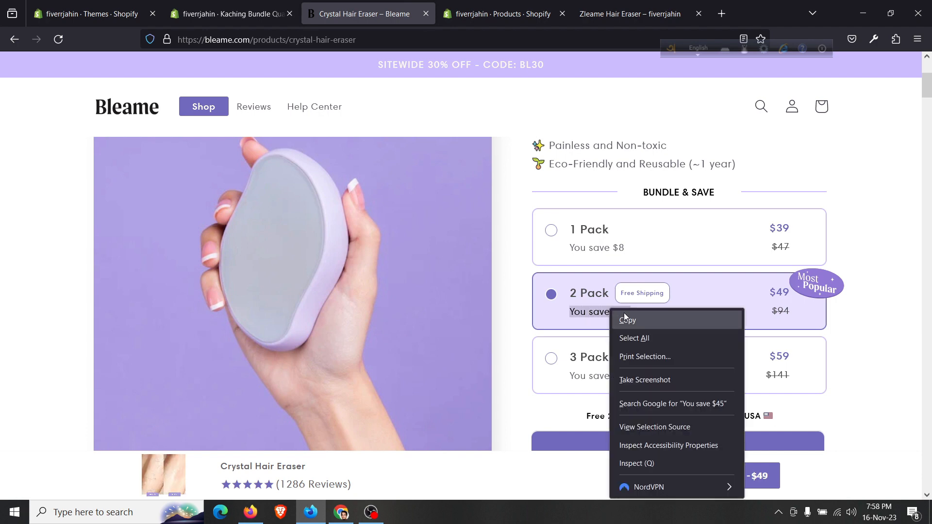
left_click(626, 319)
key("ctrl+shift+Tab")
left_click(449, 323)
key("ctrl+a")
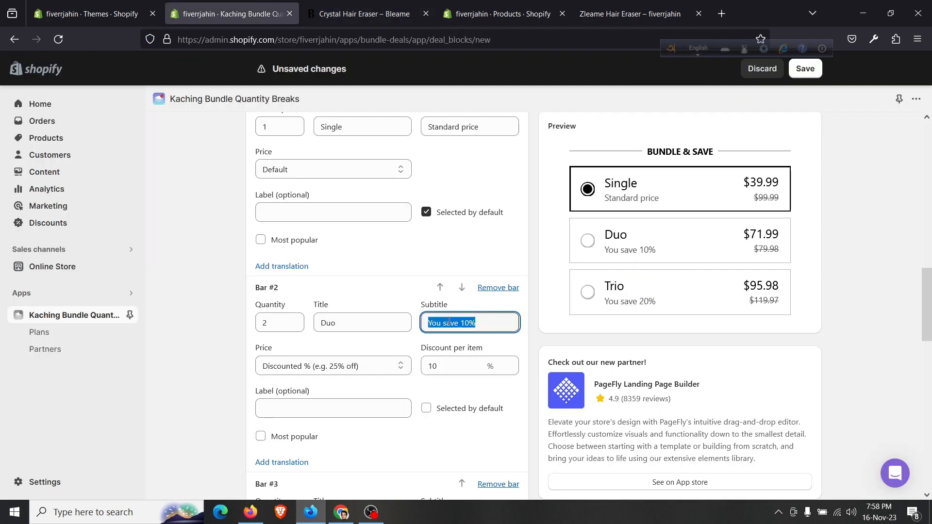
key("ctrl+v")
Try a specific total price of $45 for Bar #2 and clear the total price
left_click(381, 366)
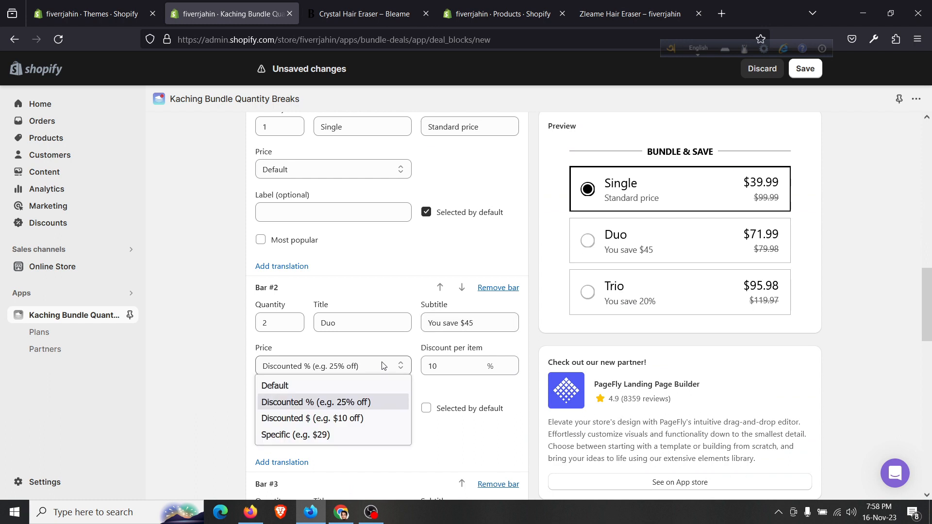
left_click(354, 434)
left_click(439, 371)
key("ctrl+a")
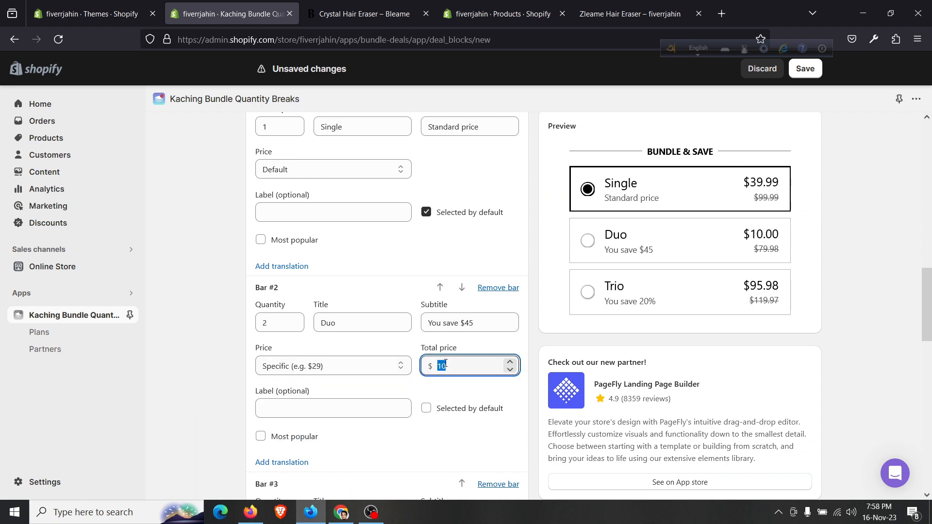
type("45")
left_click(507, 349)
left_click(498, 365)
key("ctrl+a")
key("BackSpace")
scroll(455, 340, "down", 3)
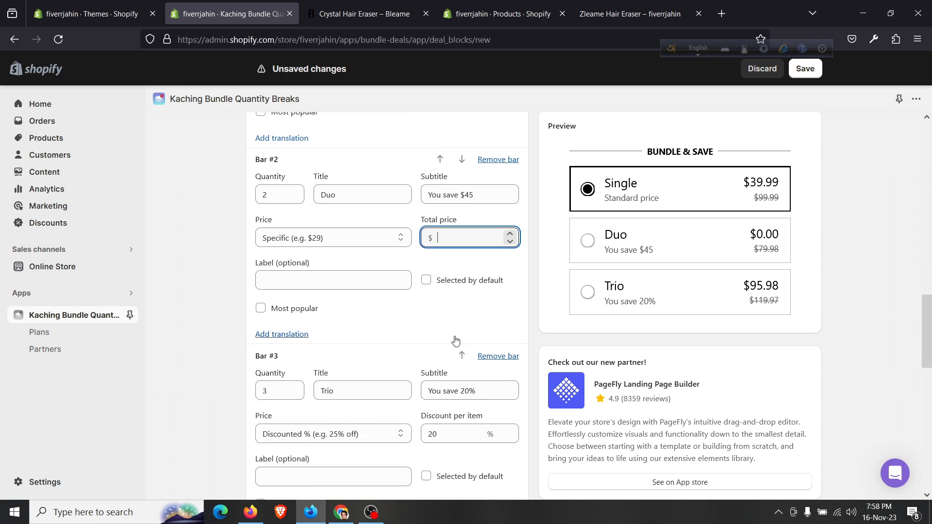
Check the Bleame pack naming and retitle Bar #2 as "2 Pack"
left_click(362, 186)
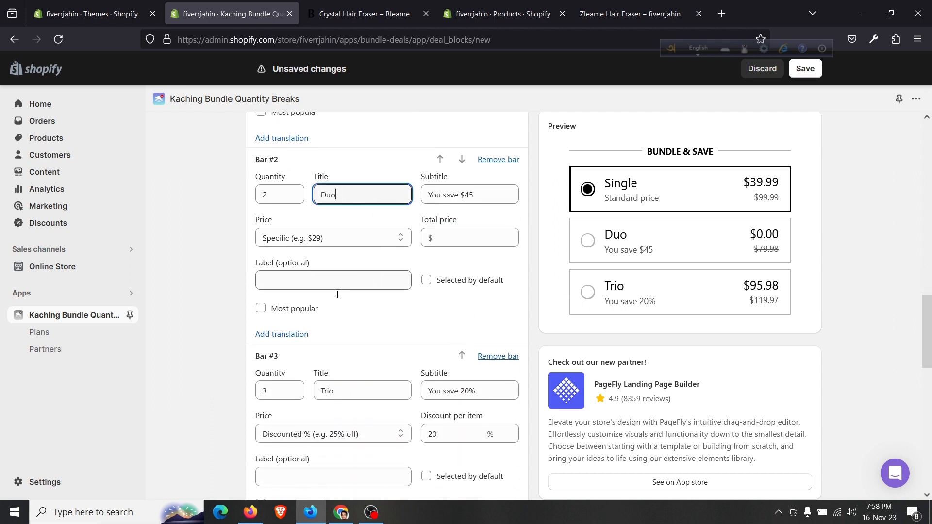
left_click(466, 238)
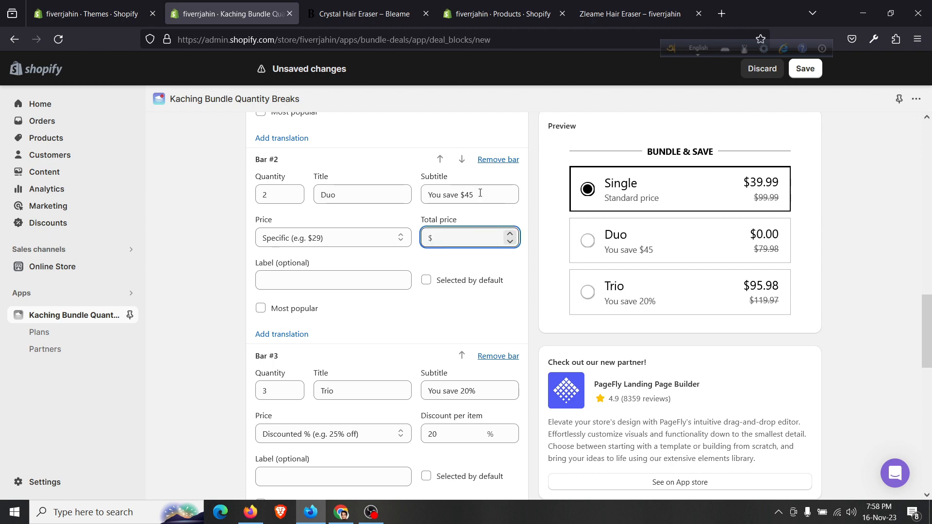
left_click(385, 199)
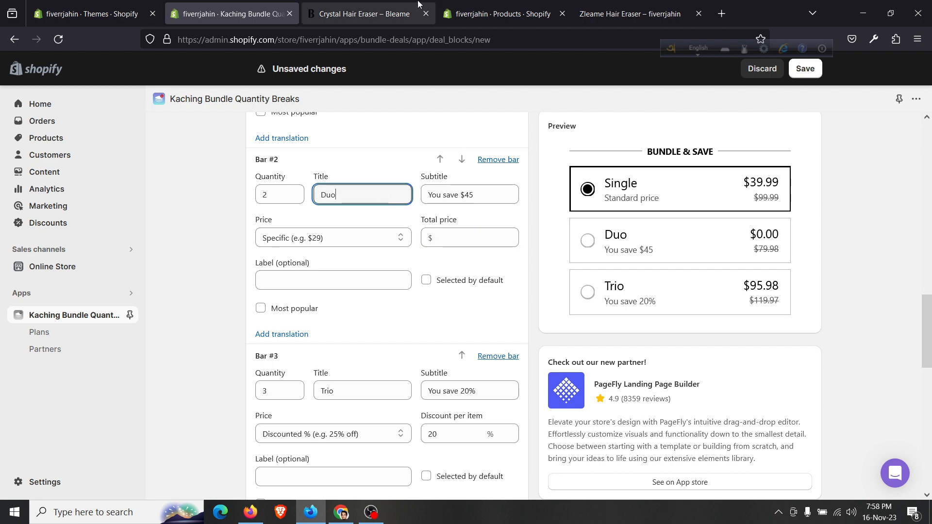
left_click(364, 13)
left_click(232, 14)
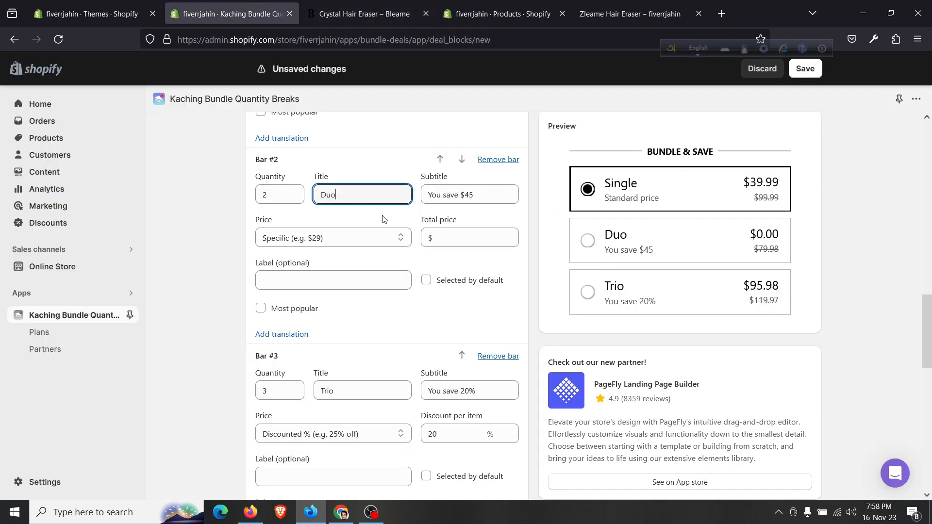
double_click(384, 194)
type("2 Pack")
Try the Discounted $ price type on Bar #3 and restore the Discounted % type
scroll(401, 246, "down", 15)
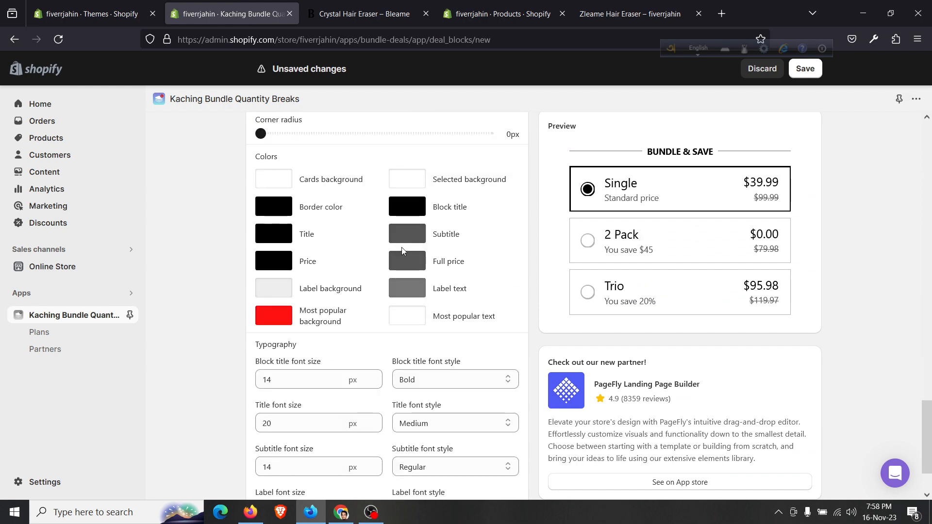
scroll(402, 251, "up", 10)
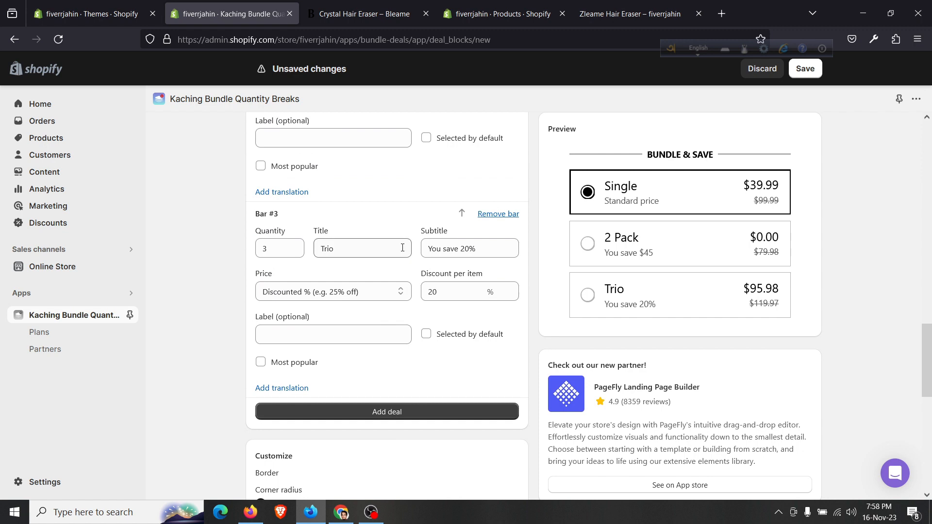
scroll(402, 248, "down", 1)
scroll(440, 258, "up", 2)
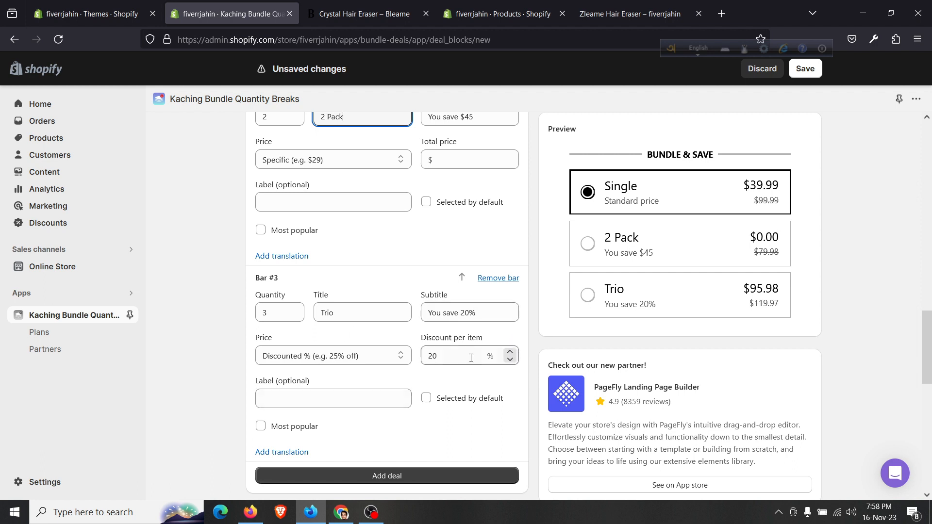
left_click(394, 360)
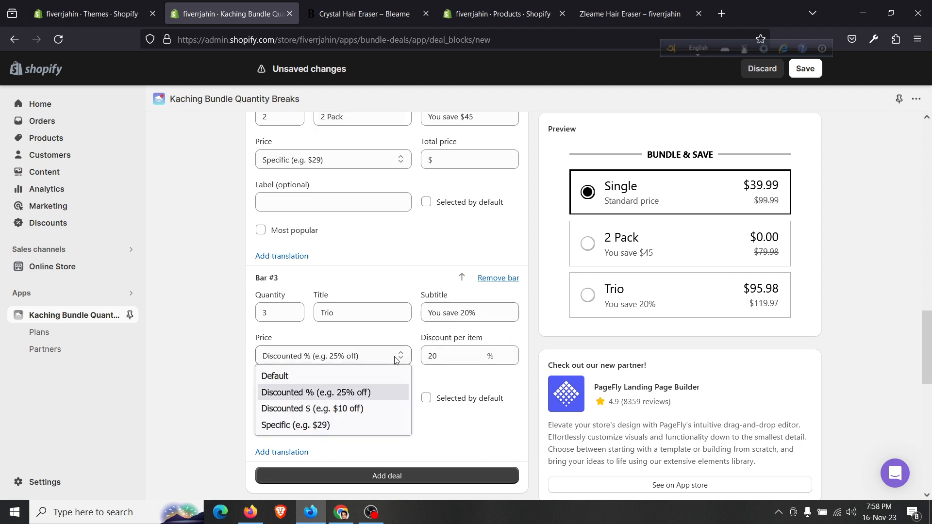
left_click(356, 410)
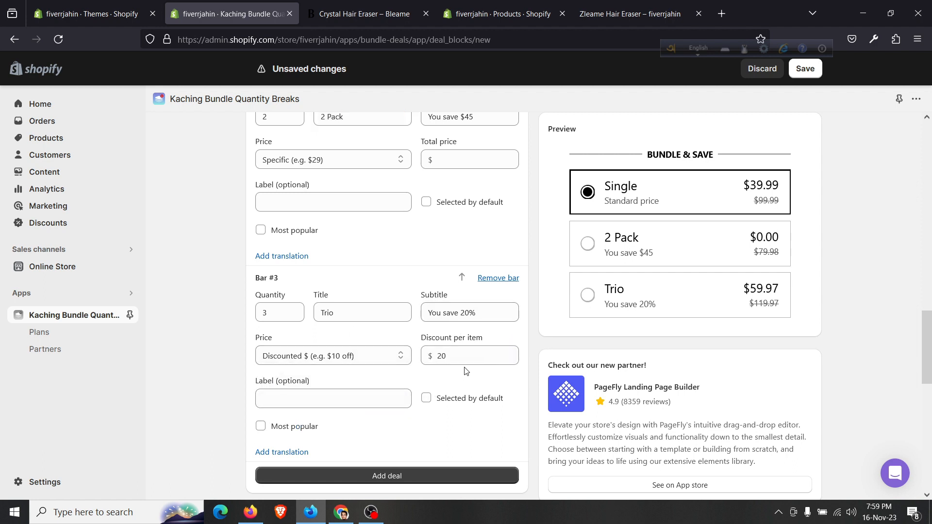
left_click(465, 363)
left_click(358, 354)
left_click(358, 354)
left_click(455, 353)
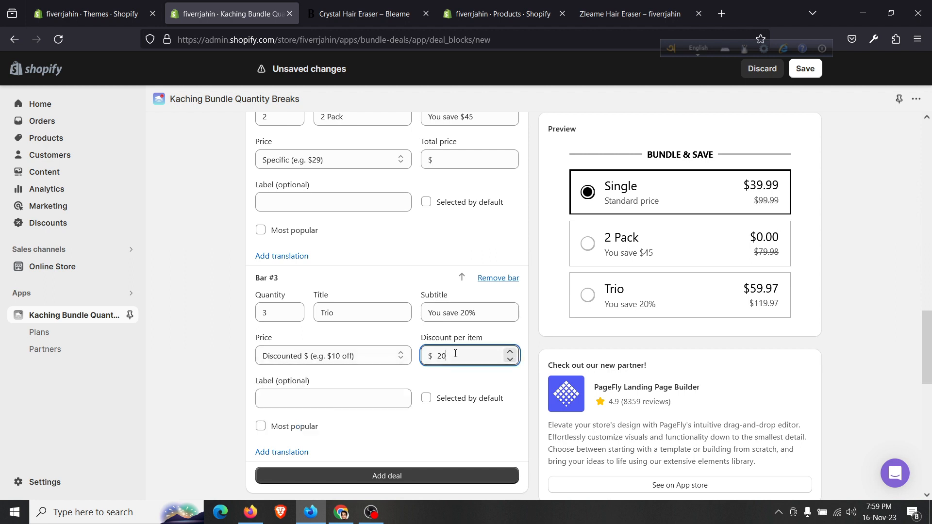
left_click(358, 356)
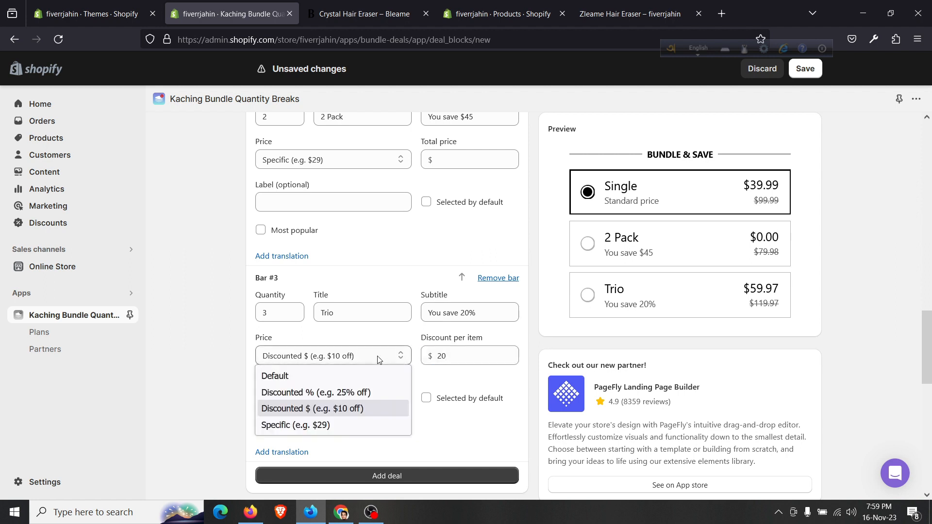
left_click(341, 394)
left_click(447, 356)
left_click(464, 315)
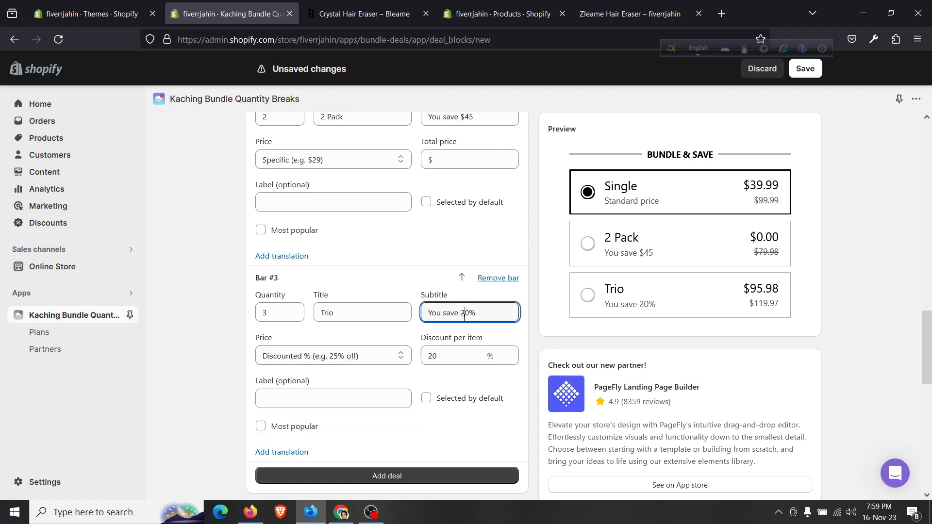
left_click(385, 307)
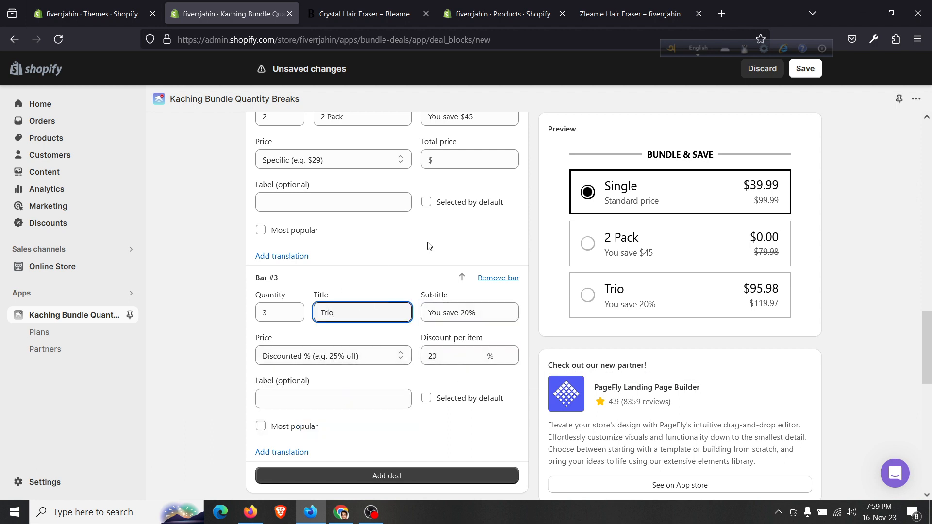
Set Bar #2's price type to Discounted % with a discount of 10% per item
scroll(399, 256, "up", 3)
left_click(361, 288)
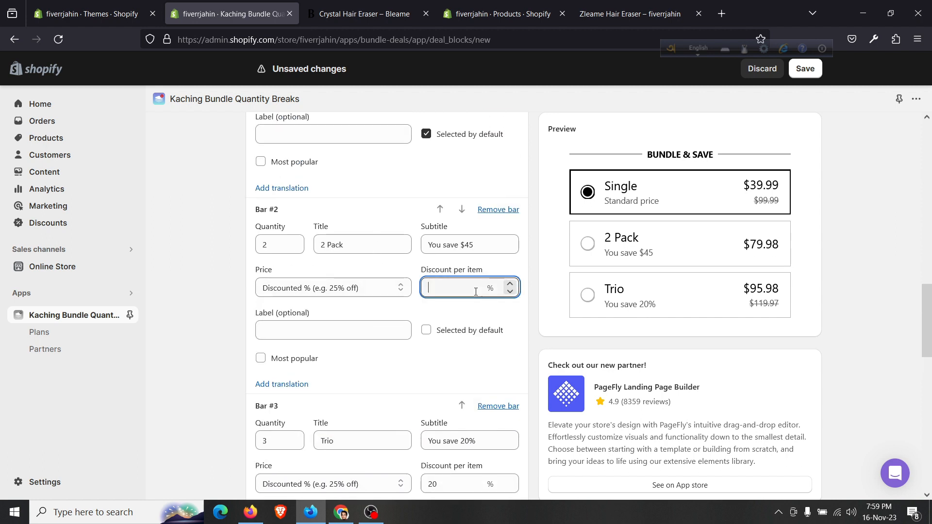
type("1")
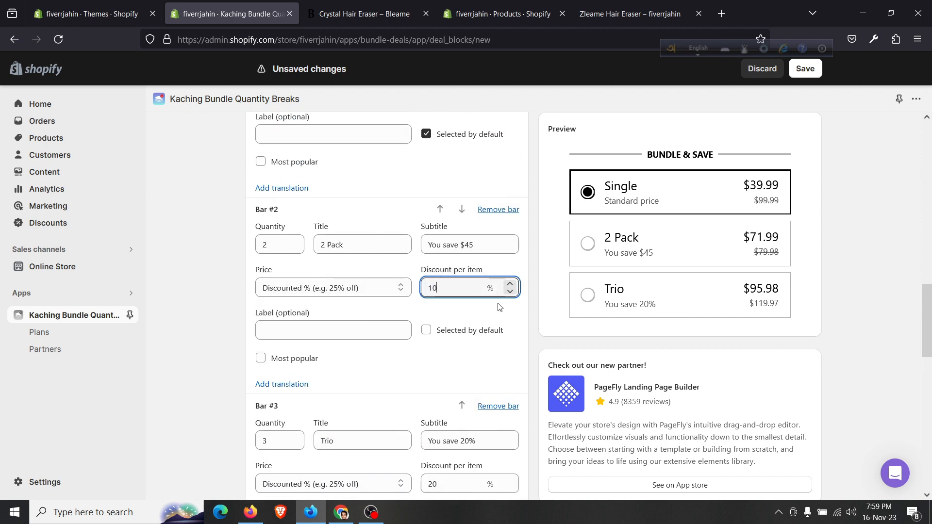
type("0")
Examine the border, color and typography options and preview the 2 Pack and Trio bars as selected
scroll(505, 364, "down", 10)
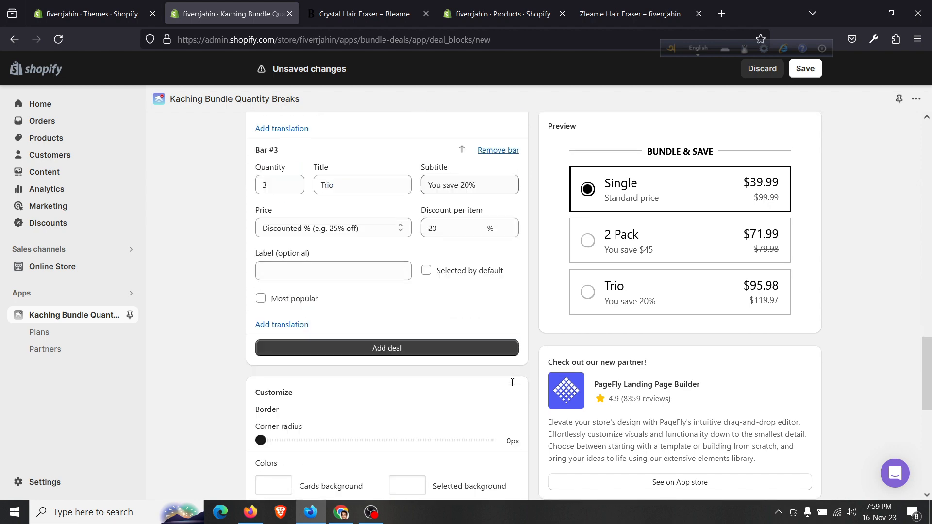
scroll(509, 385, "down", 2)
scroll(353, 319, "up", 3)
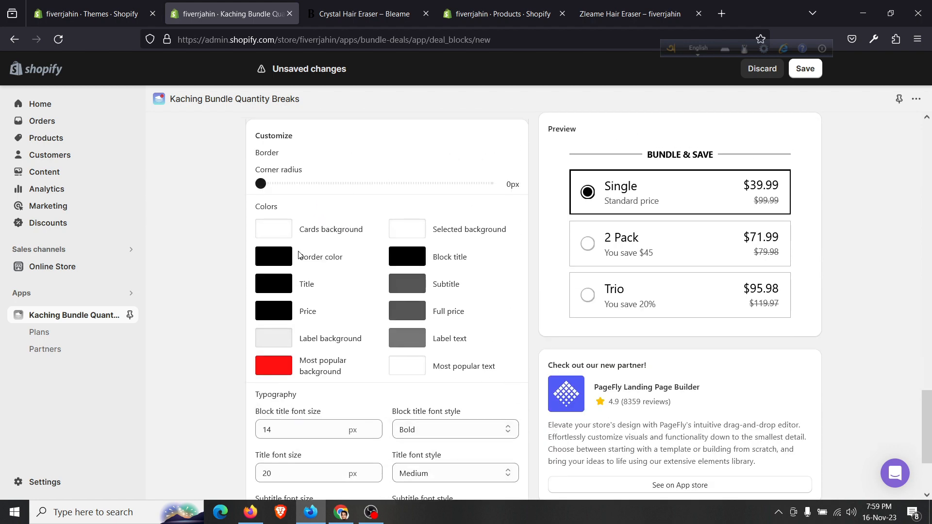
left_click(686, 247)
left_click(674, 305)
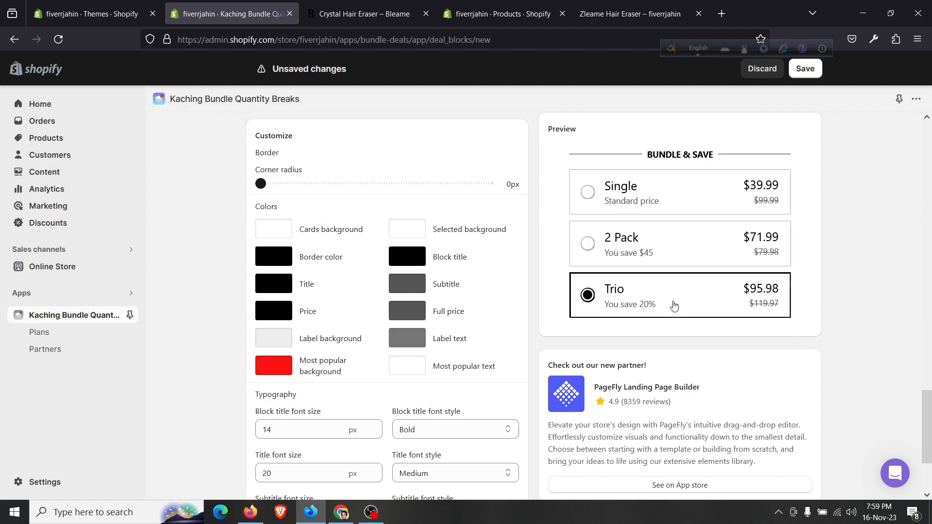
scroll(517, 339, "down", 3)
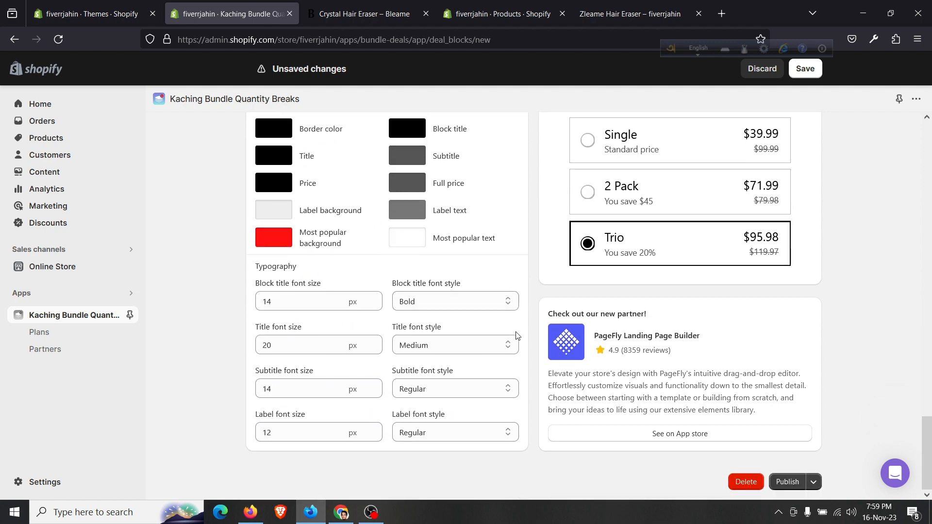
scroll(516, 333, "up", 10)
scroll(517, 335, "up", 10)
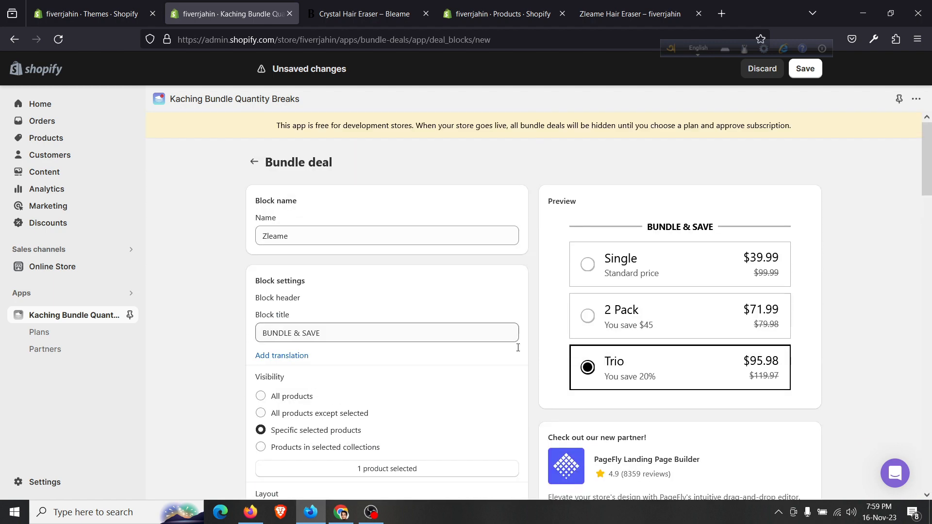
Publish the Zleame bundle deal
scroll(518, 348, "down", 15)
left_click(776, 485)
scroll(451, 345, "up", 6)
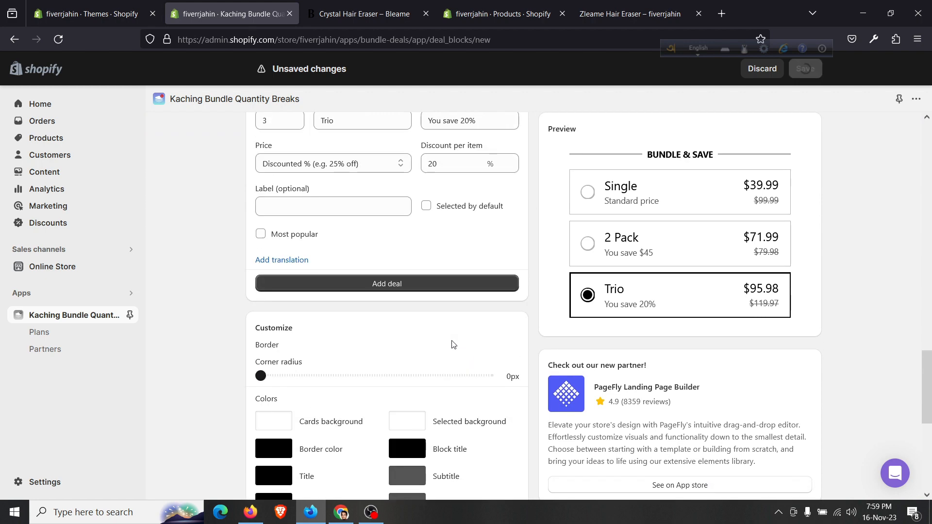
scroll(452, 345, "up", 10)
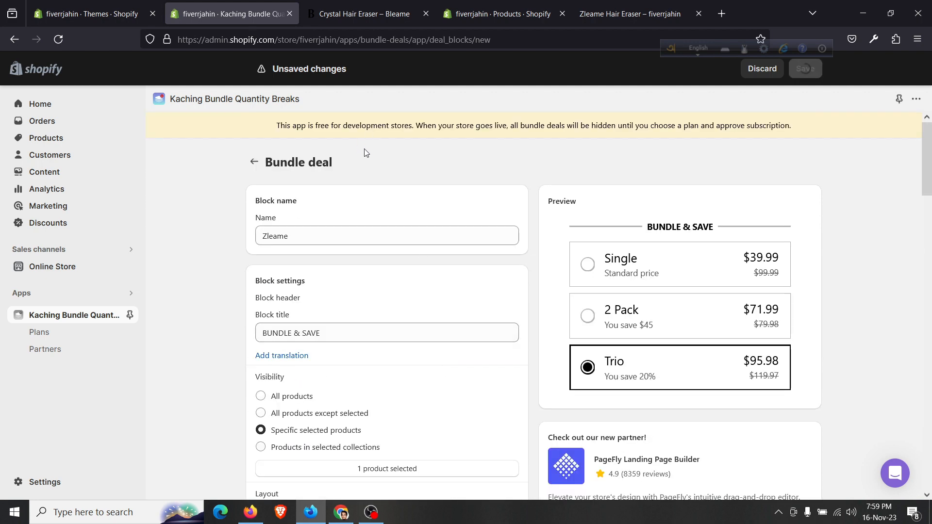
scroll(410, 188, "down", 15)
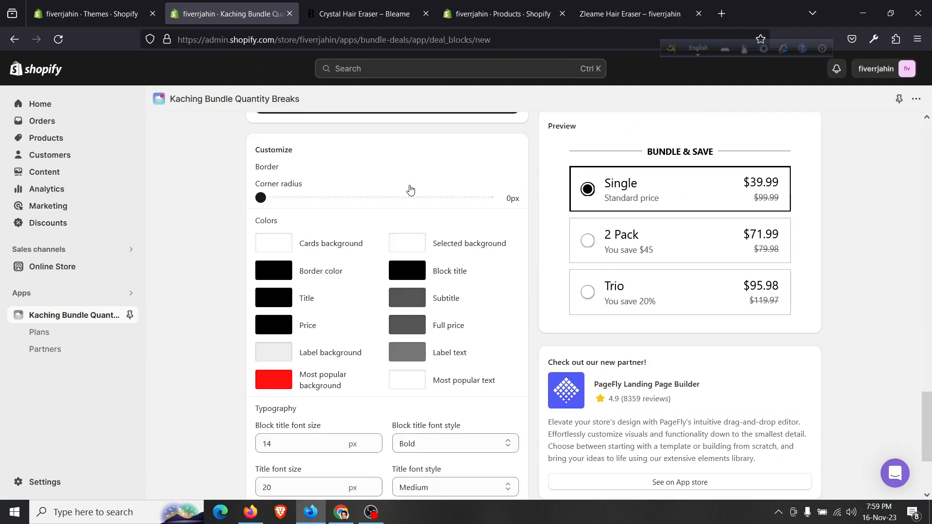
scroll(412, 203, "down", 3)
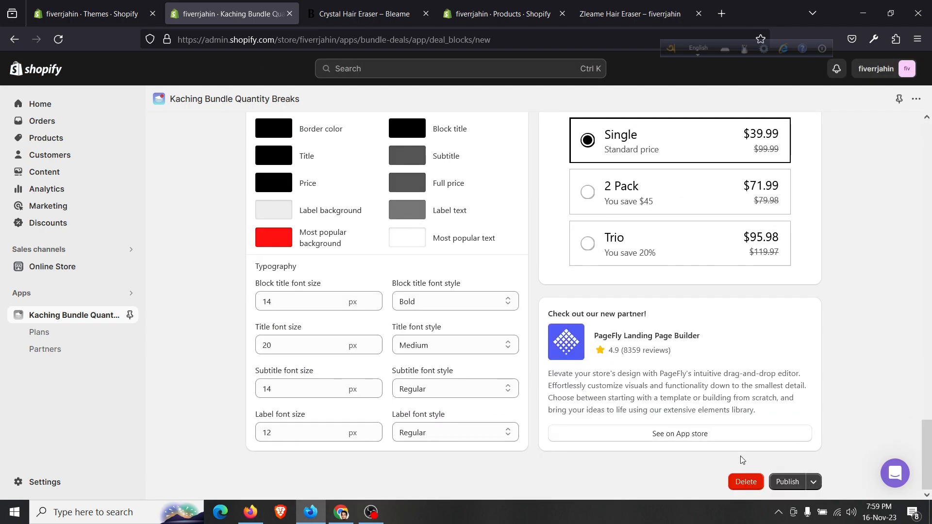
left_click(782, 481)
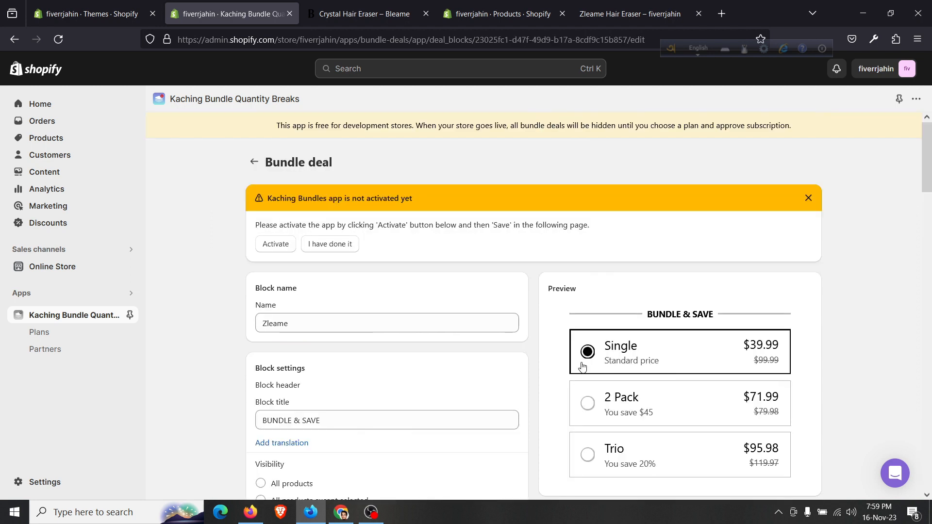
Request activation of the Kaching Bundles app from the bundle deal's activation notice and leave the support chat closed
left_click(276, 244)
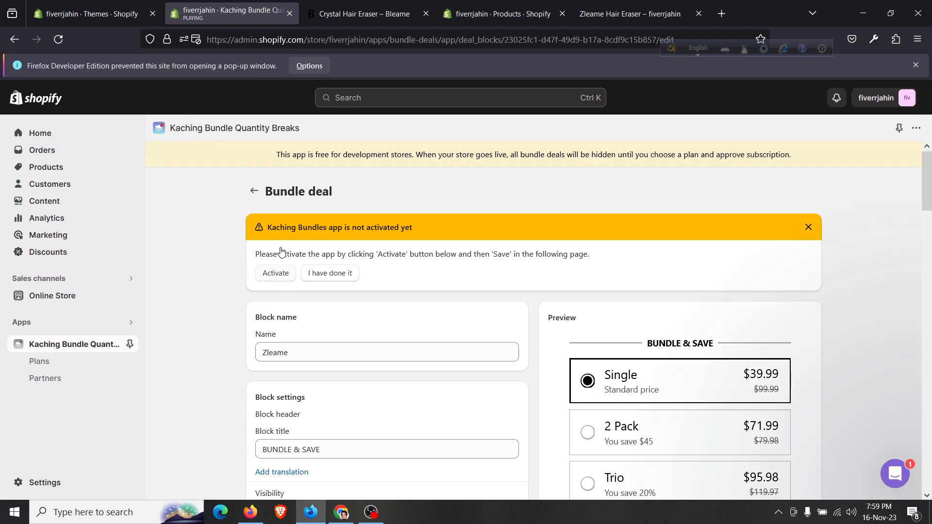
left_click(904, 479)
left_click(270, 273)
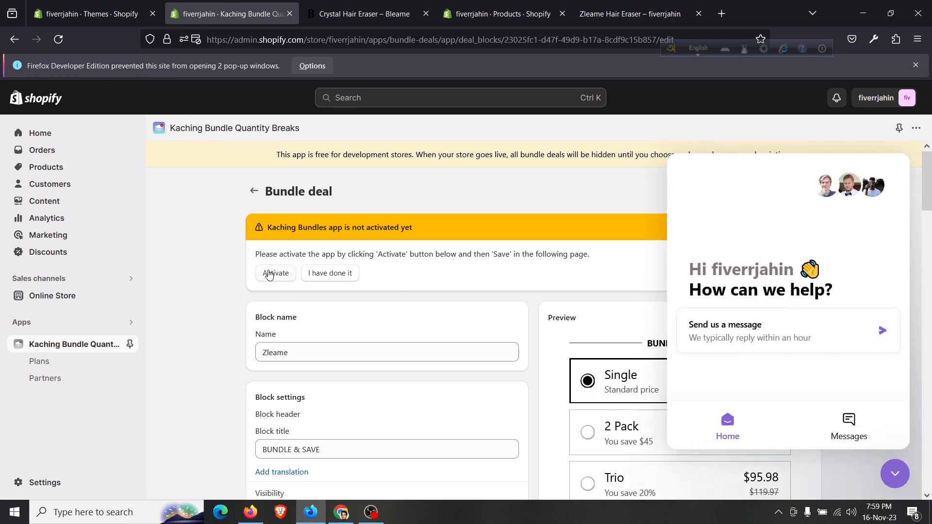
left_click(269, 273)
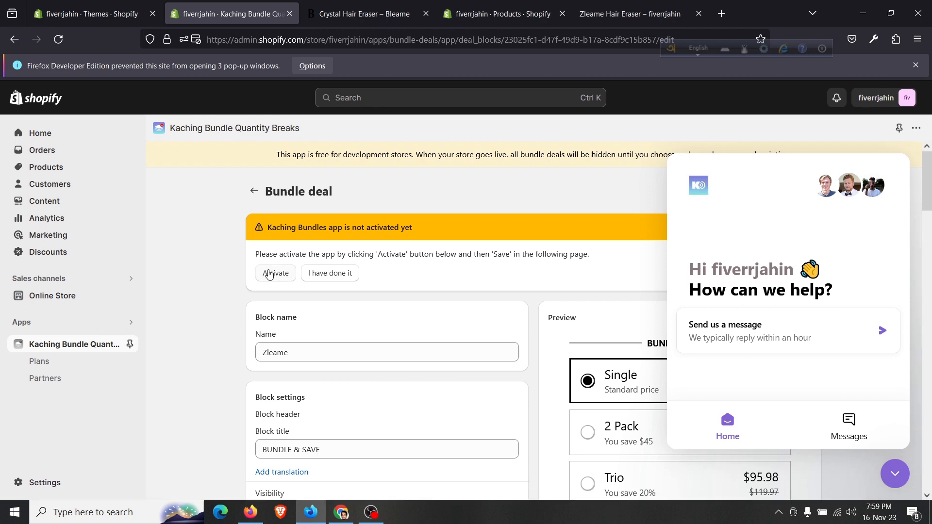
left_click(902, 474)
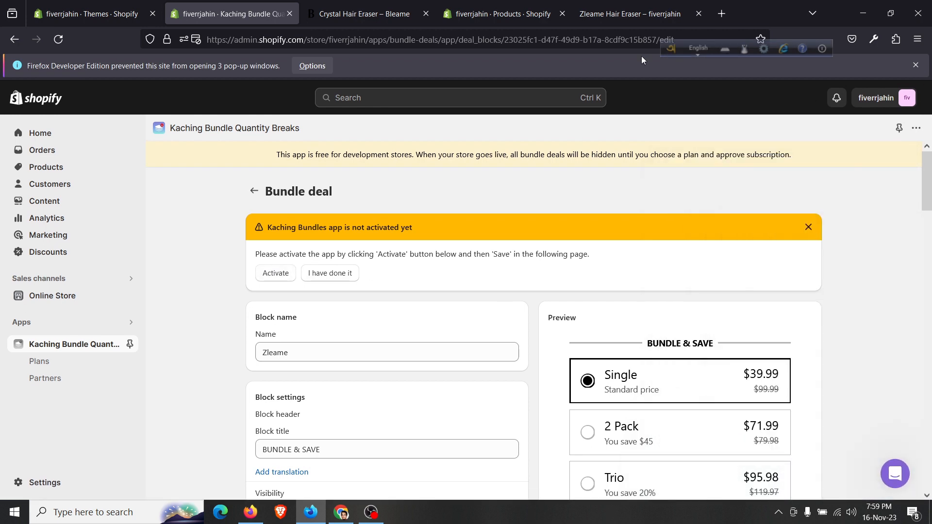
Let the blocked activation pop-ups open and keep only one of the theme editor tabs
left_click(310, 71)
left_click(340, 87)
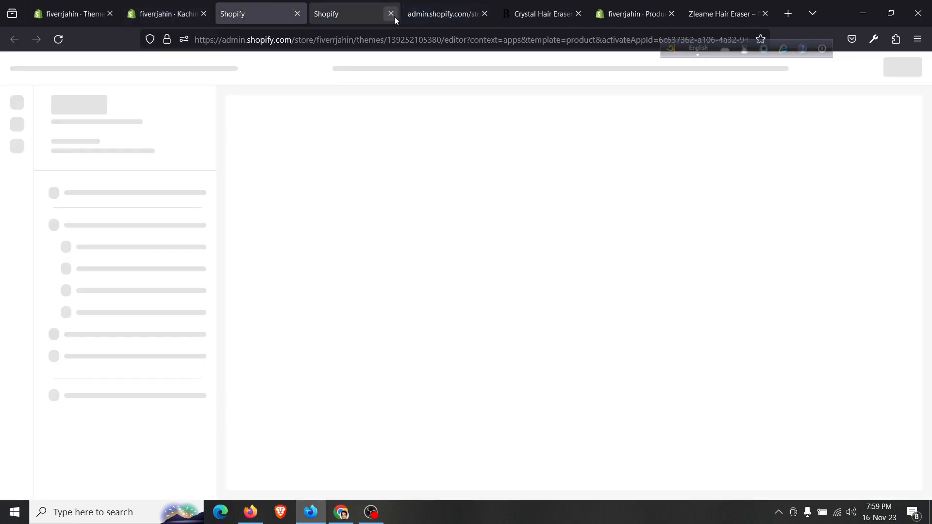
left_click(393, 16)
left_click(394, 16)
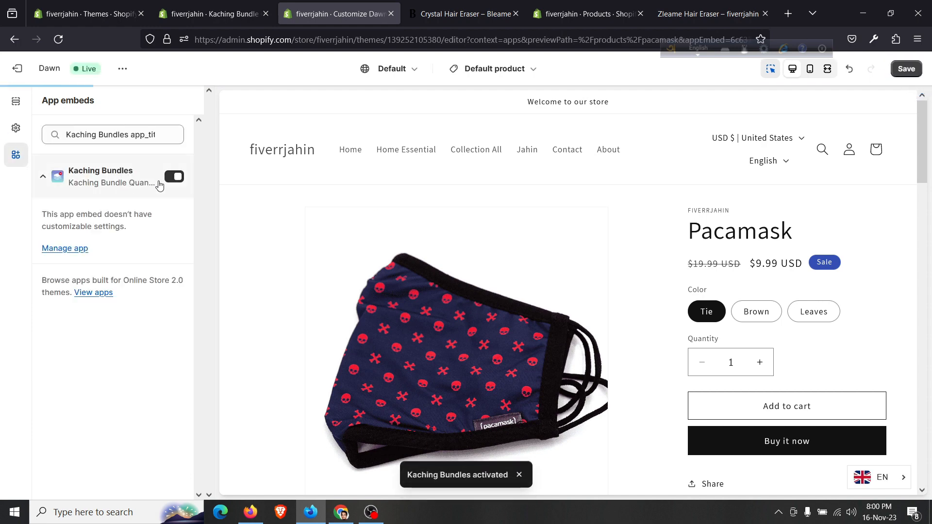
Save the Dawn theme with the Kaching Bundles app embed enabled and reload the bundle deal page
left_click(906, 71)
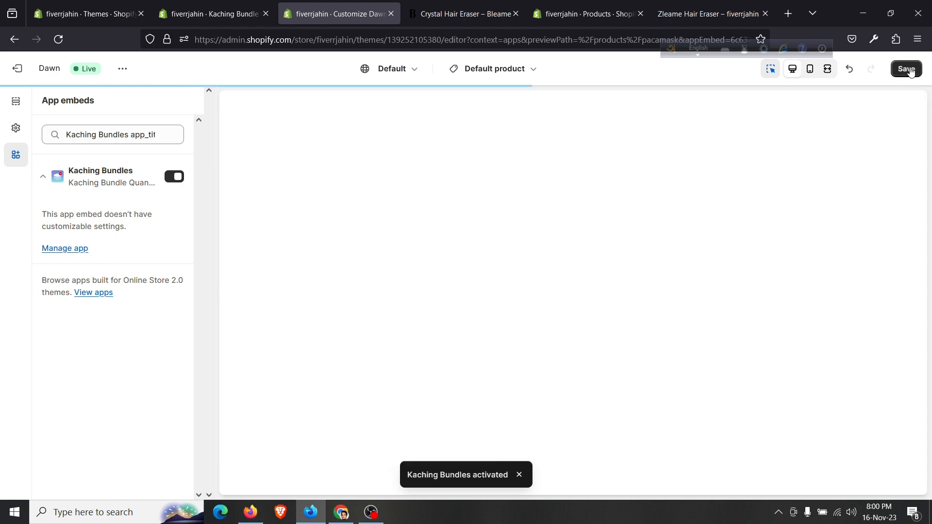
left_click(236, 3)
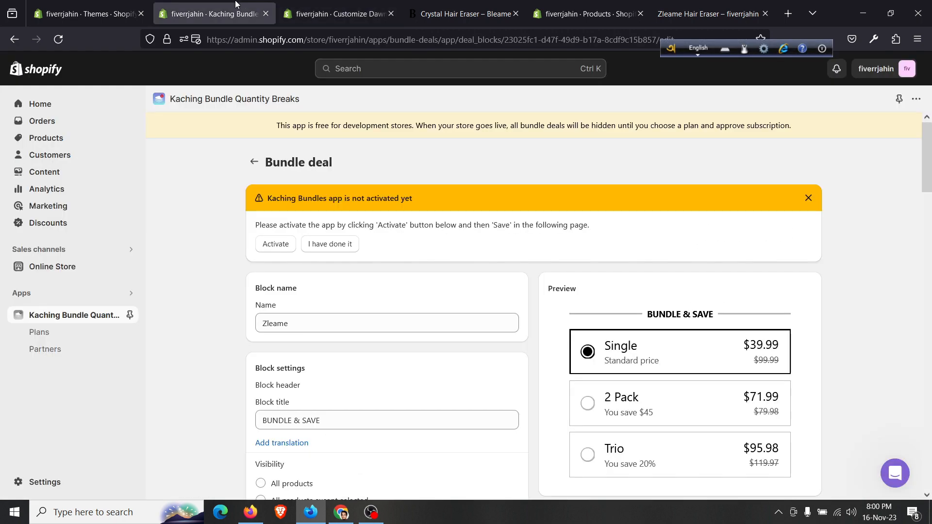
left_click(335, 14)
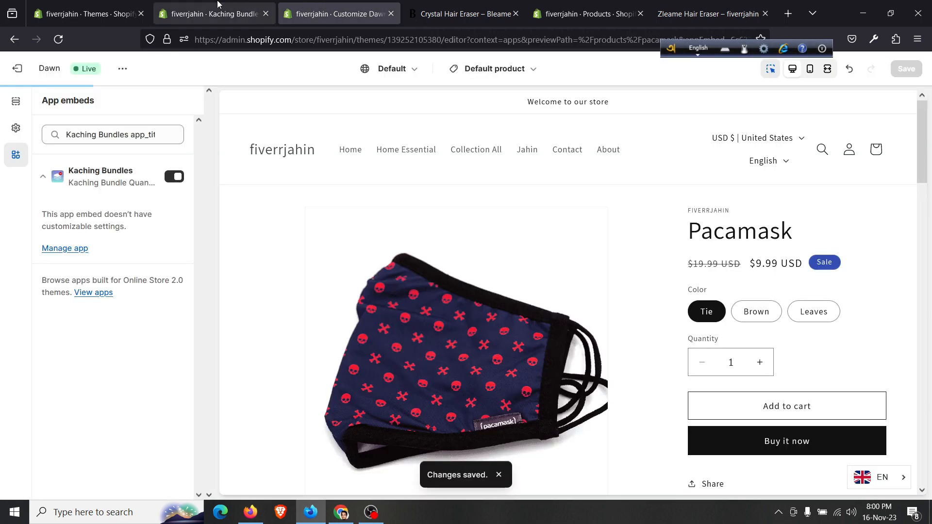
left_click(214, 14)
left_click(58, 39)
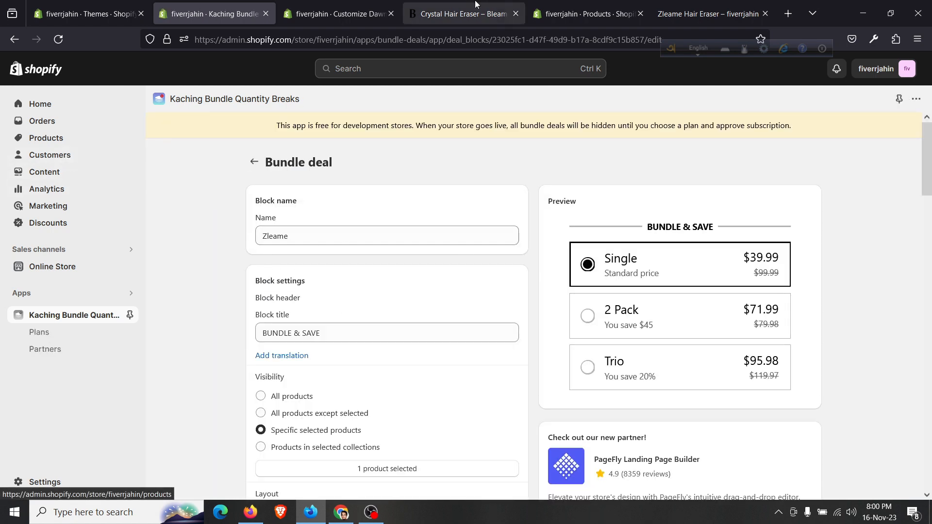
View the Zleame Hair Eraser product on the online store from the product list and close its outdated storefront tab
left_click(471, 5)
left_click(339, 7)
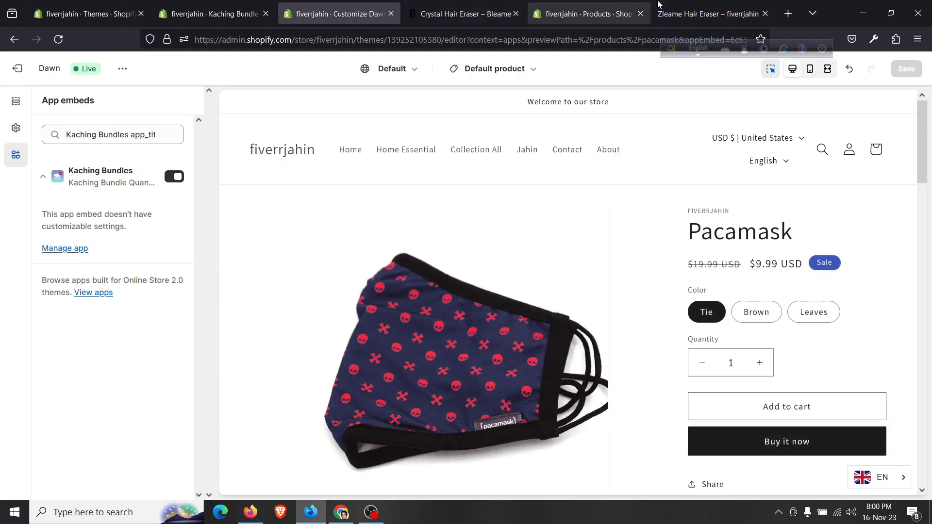
left_click(606, 7)
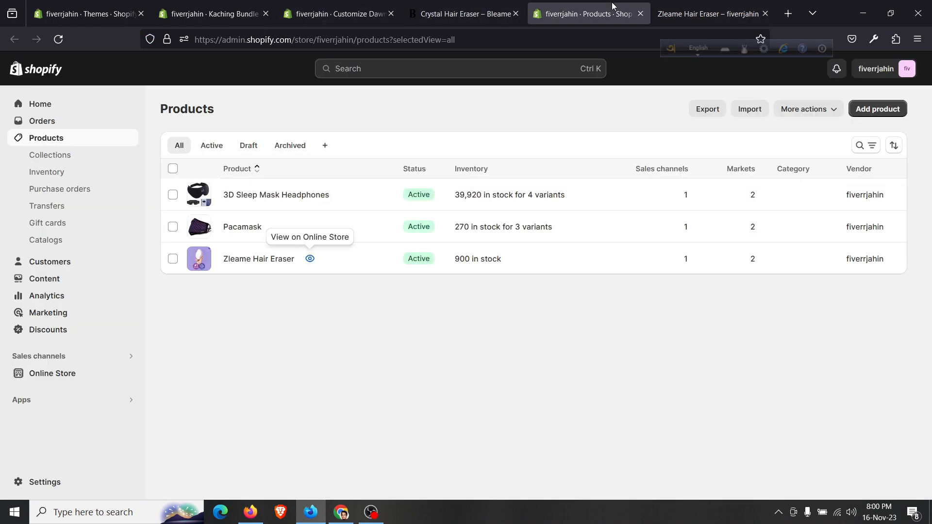
left_click(310, 258)
left_click(766, 12)
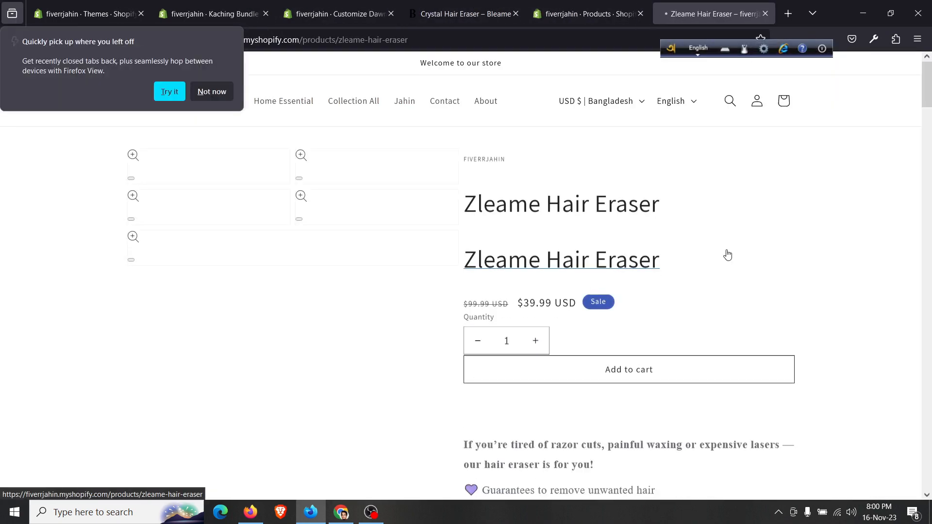
Test the BUNDLE & SAVE block on the Zleame Hair Eraser page by switching repeatedly between Single, 2 Pack and Trio
scroll(725, 254, "down", 5)
scroll(727, 254, "down", 3)
scroll(670, 253, "up", 3)
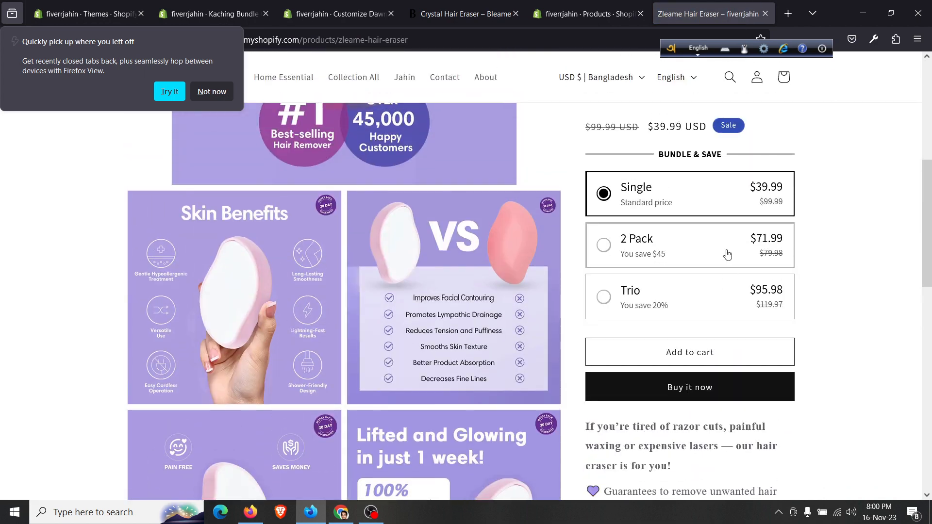
left_click(723, 254)
left_click(717, 302)
left_click(711, 245)
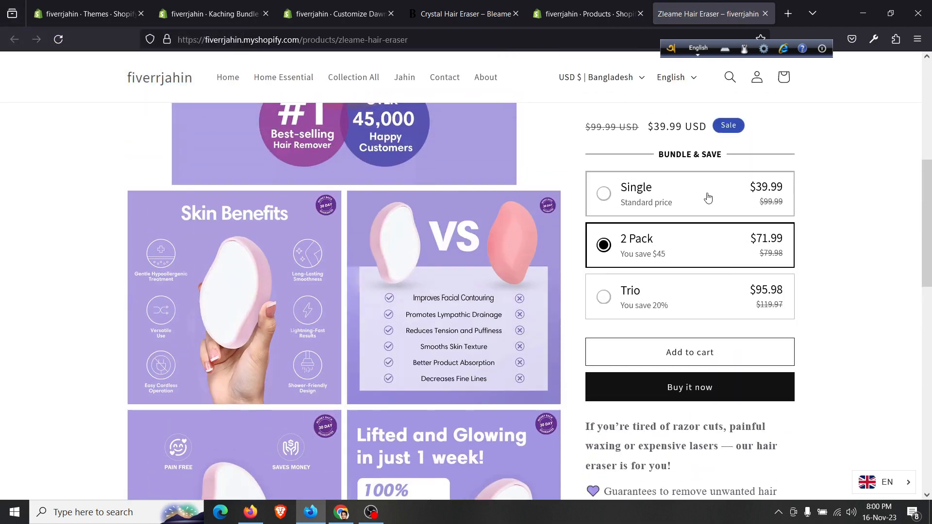
left_click(707, 197)
left_click(711, 245)
left_click(714, 291)
left_click(717, 244)
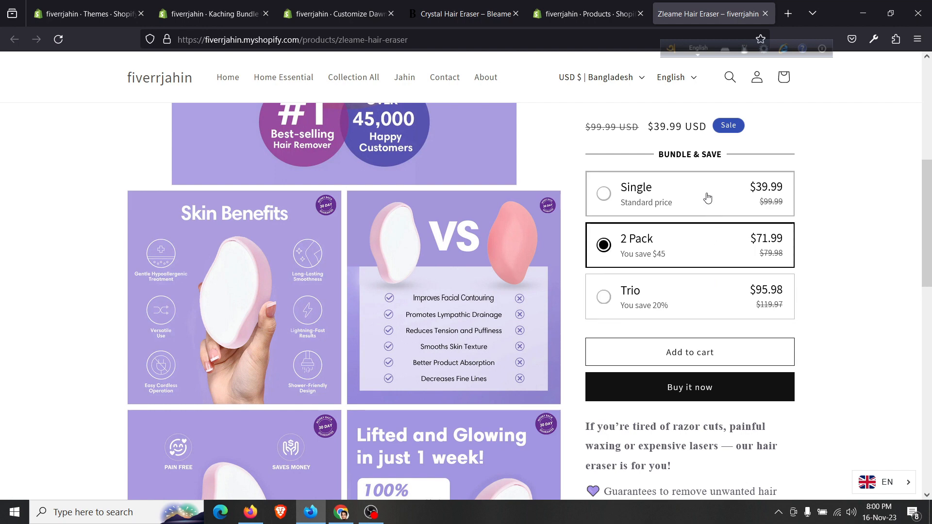
left_click(707, 197)
left_click(709, 245)
left_click(707, 301)
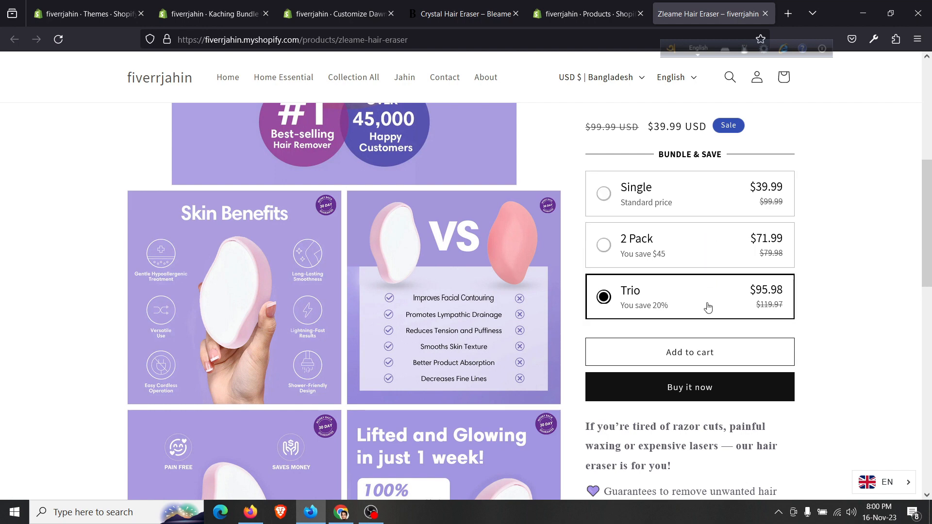
left_click(709, 245)
left_click(699, 201)
scroll(708, 290, "up", 3)
Compare with the 2 Pack pricing on Bleame's Crystal Hair Eraser page and return to the Zleame storefront page
key("ctrl+shift+Tab")
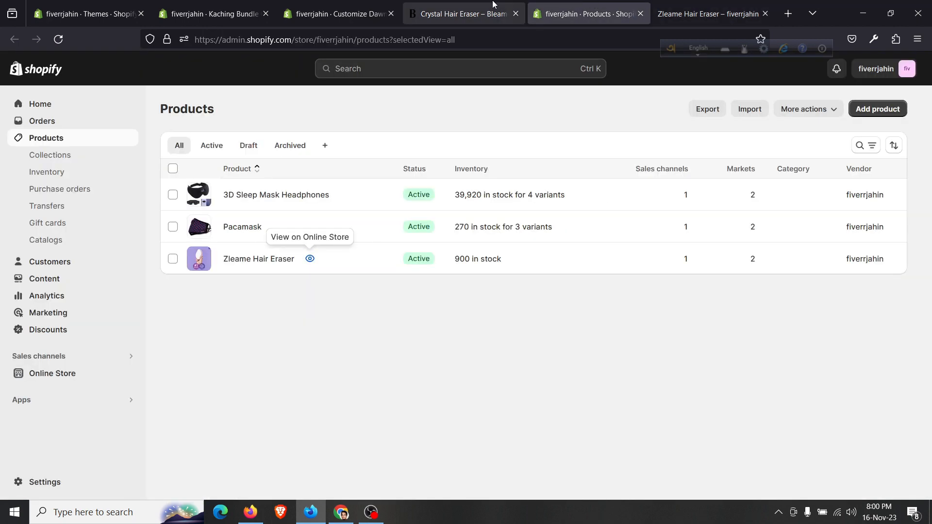
key("ctrl+shift+Tab")
double_click(779, 311)
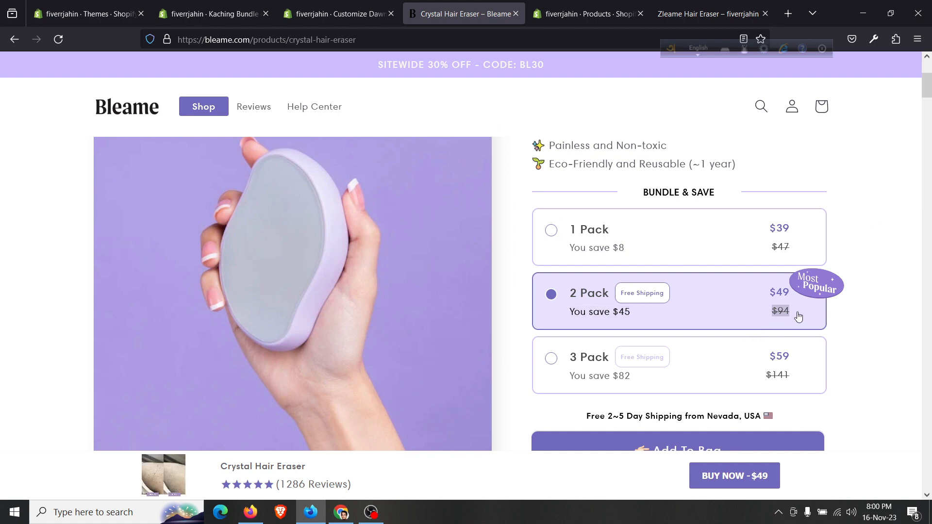
key("ctrl+Tab")
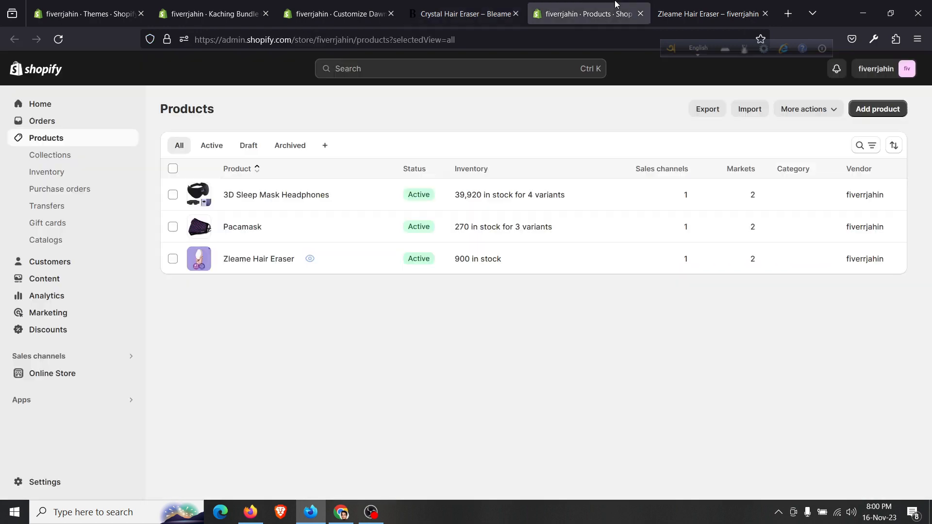
key("ctrl+Tab")
Preview the 2 Pack and Trio offers on the Zleame page once more and leave Single selected
left_click(703, 244)
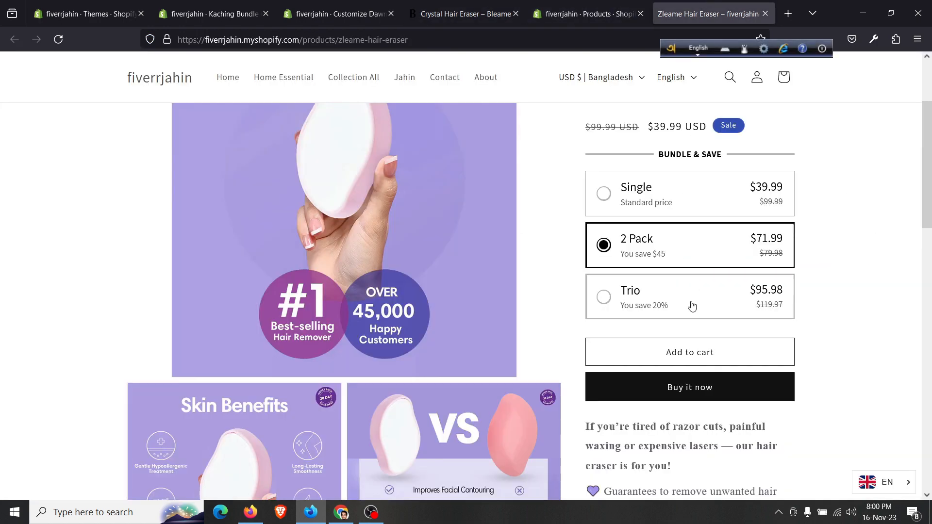
left_click(632, 304)
left_click(689, 201)
scroll(689, 199, "up", 2)
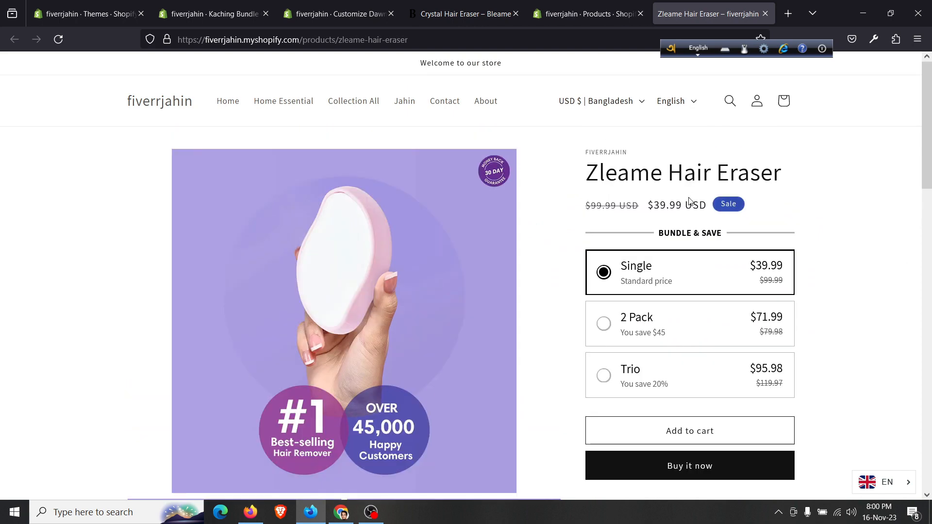